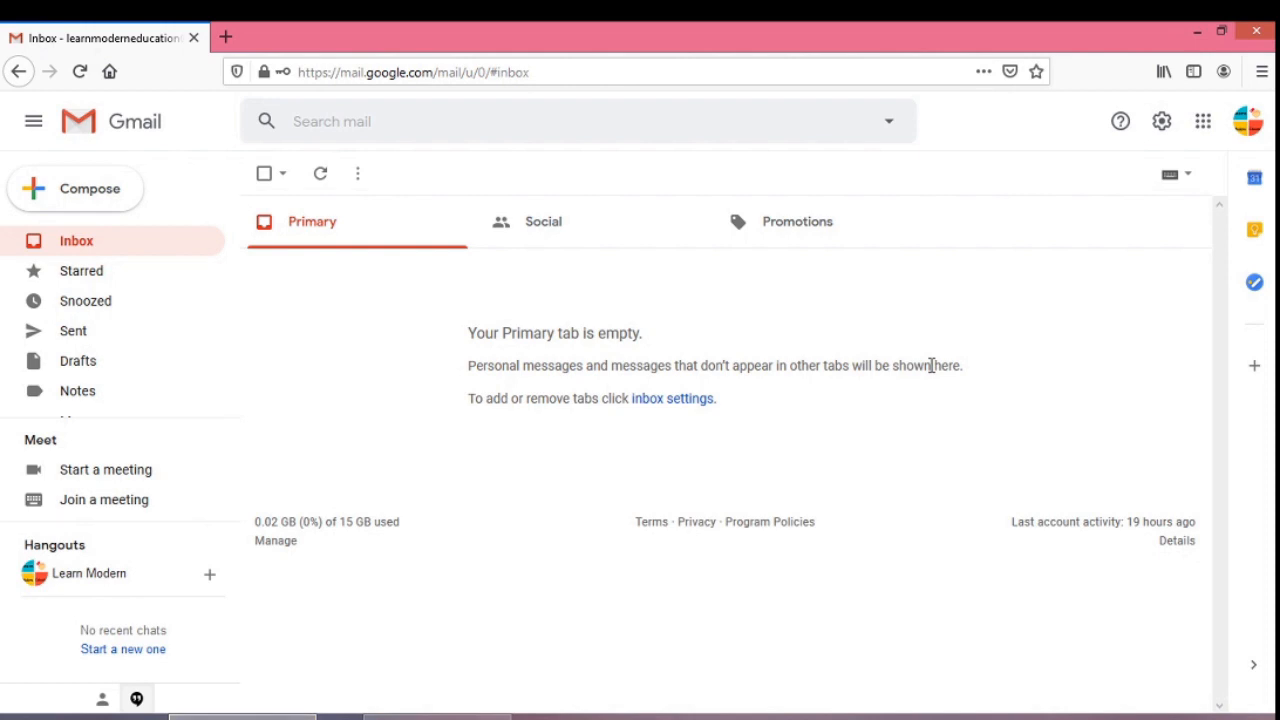
- Open the Google apps launcher from the Gmail inbox
left_click(1204, 130)
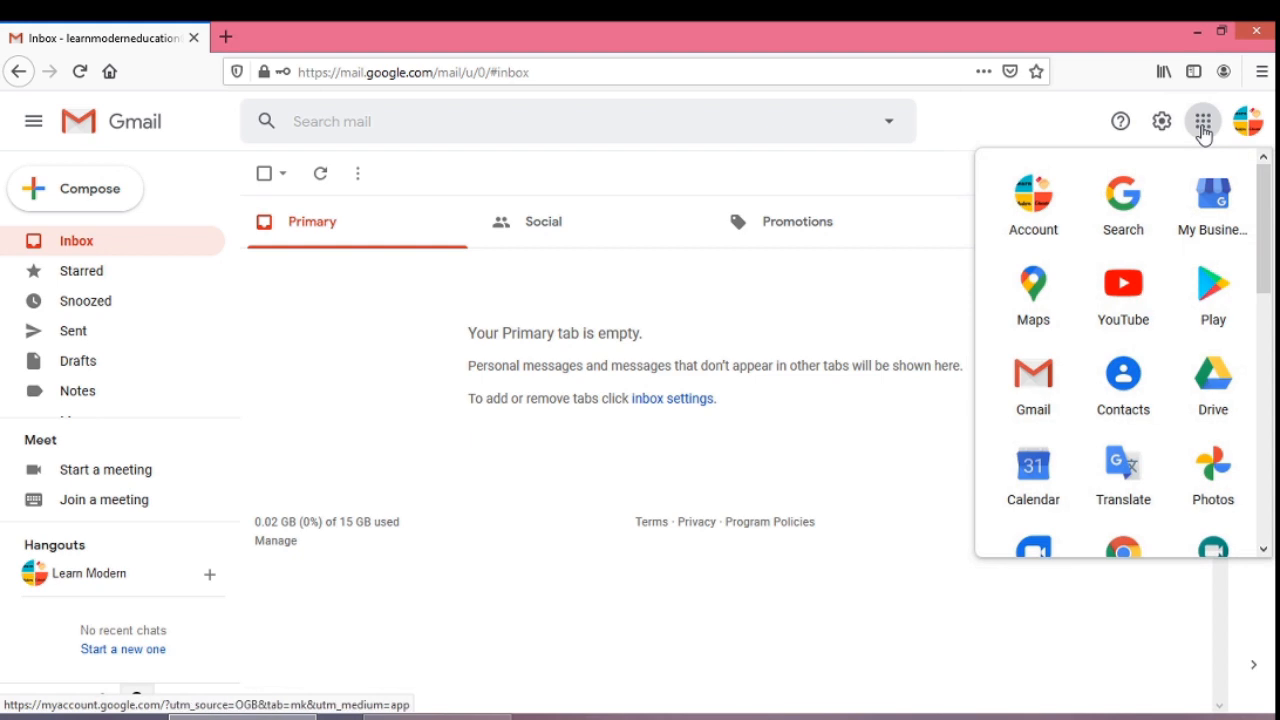
- Launch Google Calendar and start a new Aug 14, 2020, 5–6pm event on the full details page
left_click(1030, 470)
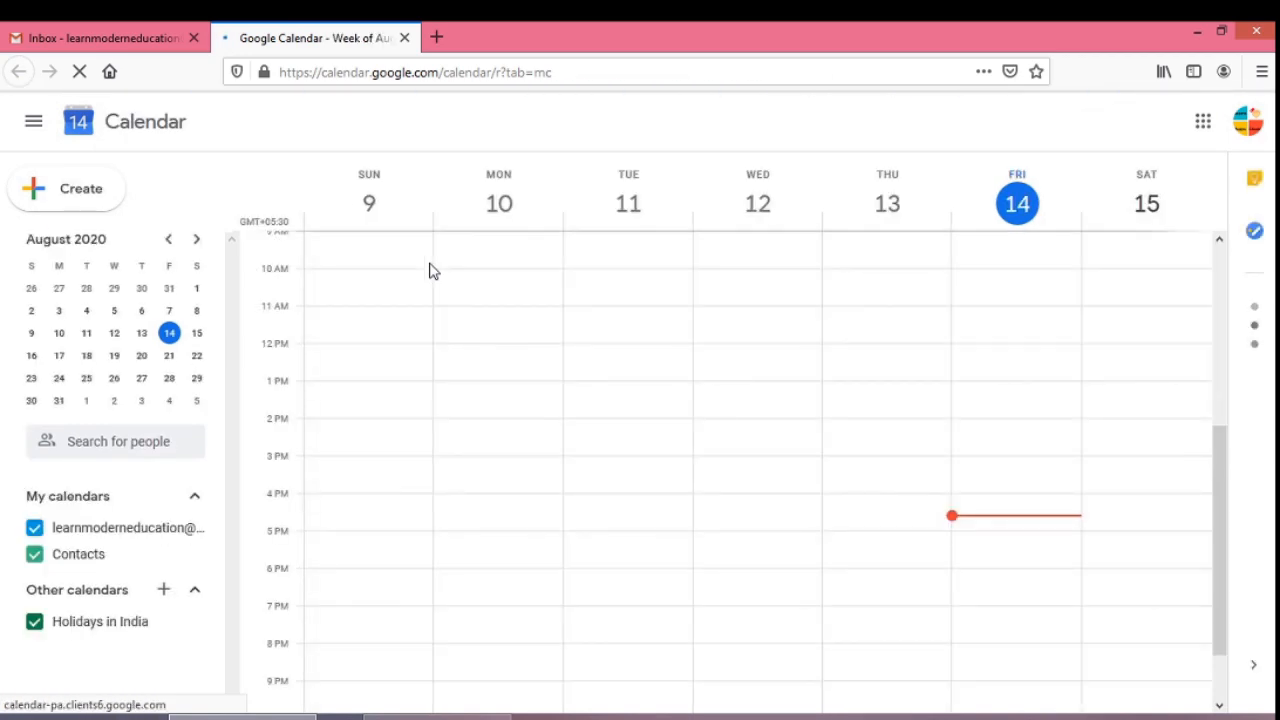
left_click(103, 200)
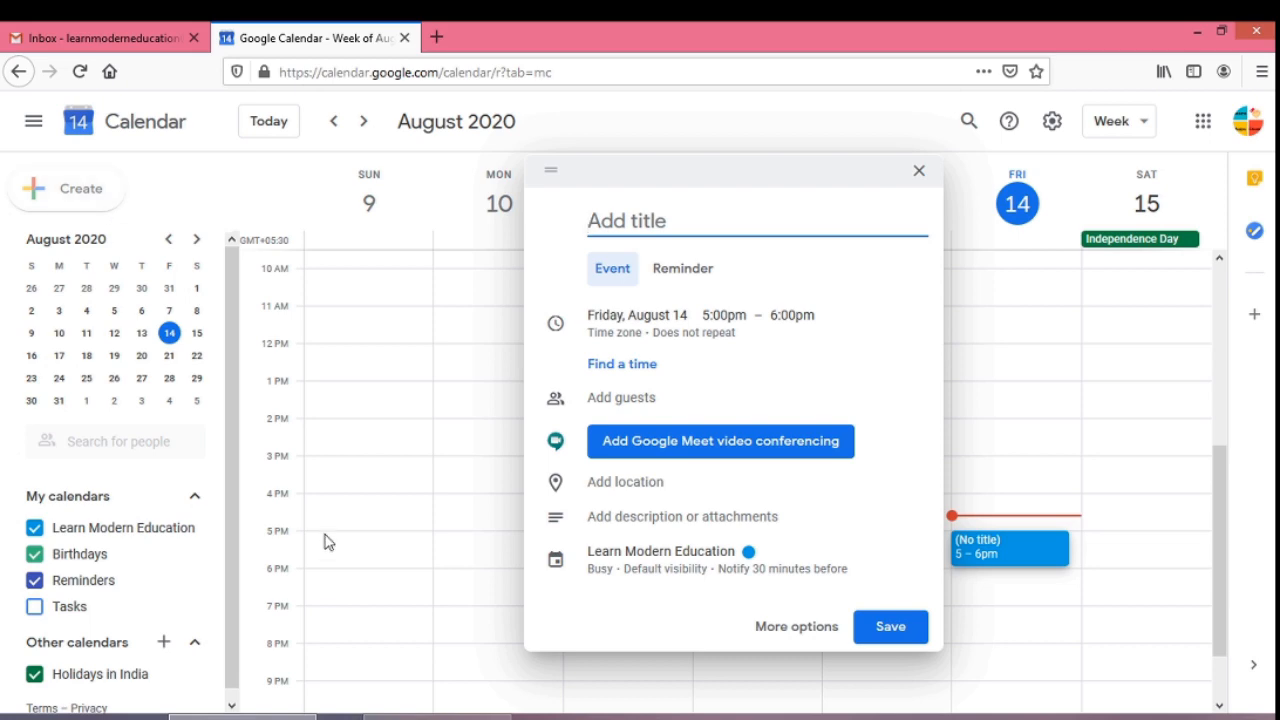
left_click(775, 630)
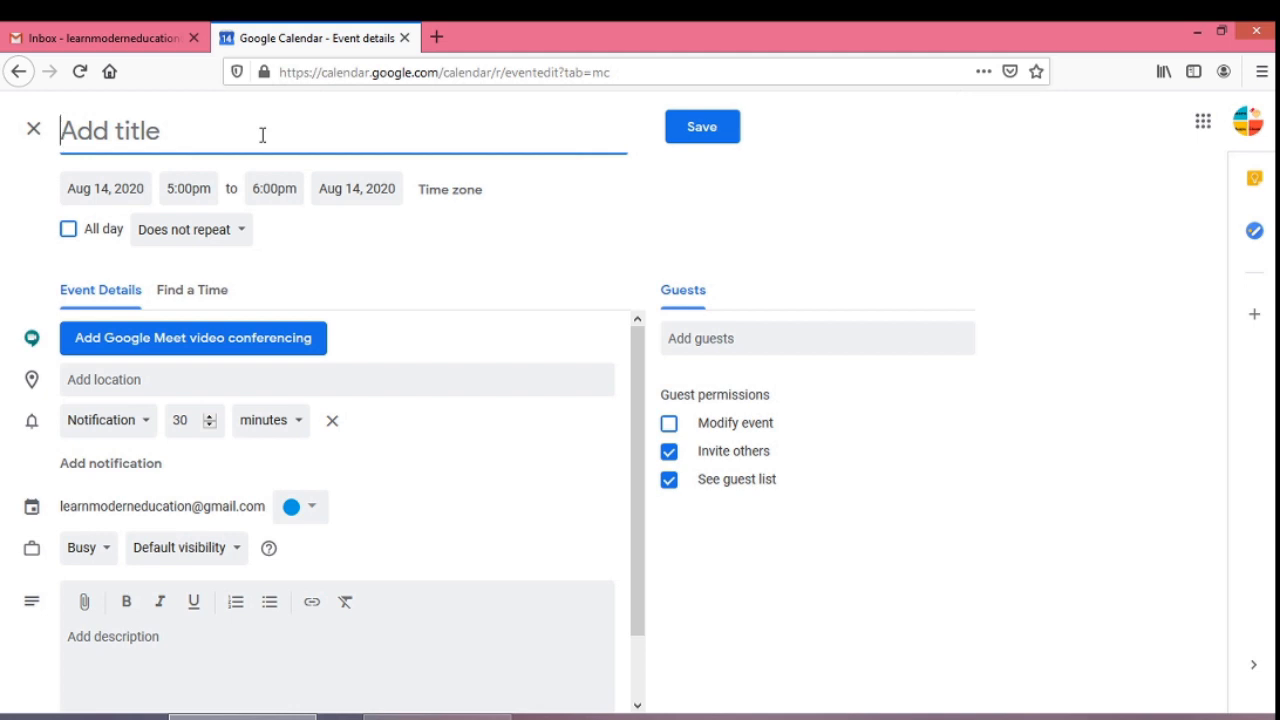
- Paste 'NUMERICAL METHOD' in as the event title
type("NUMERICAL METHOD")
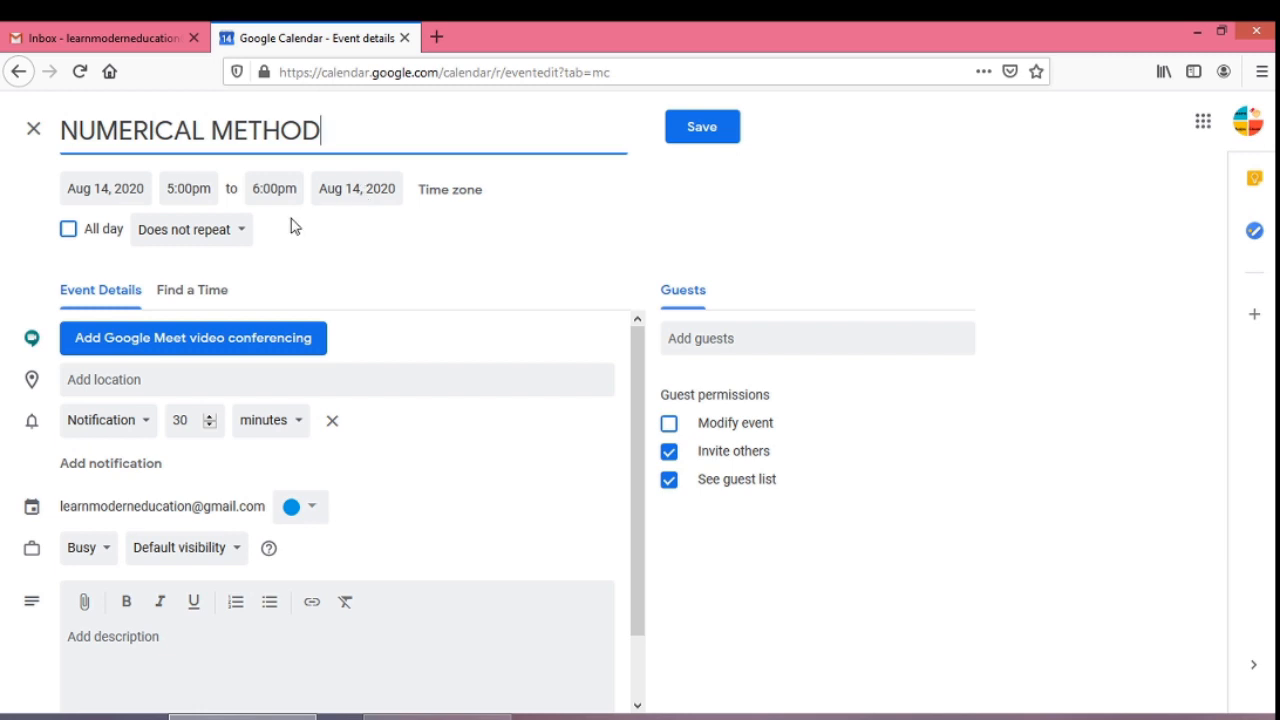
- Set a custom weekly recurrence on Monday, Wednesday and Friday that never ends
left_click(243, 232)
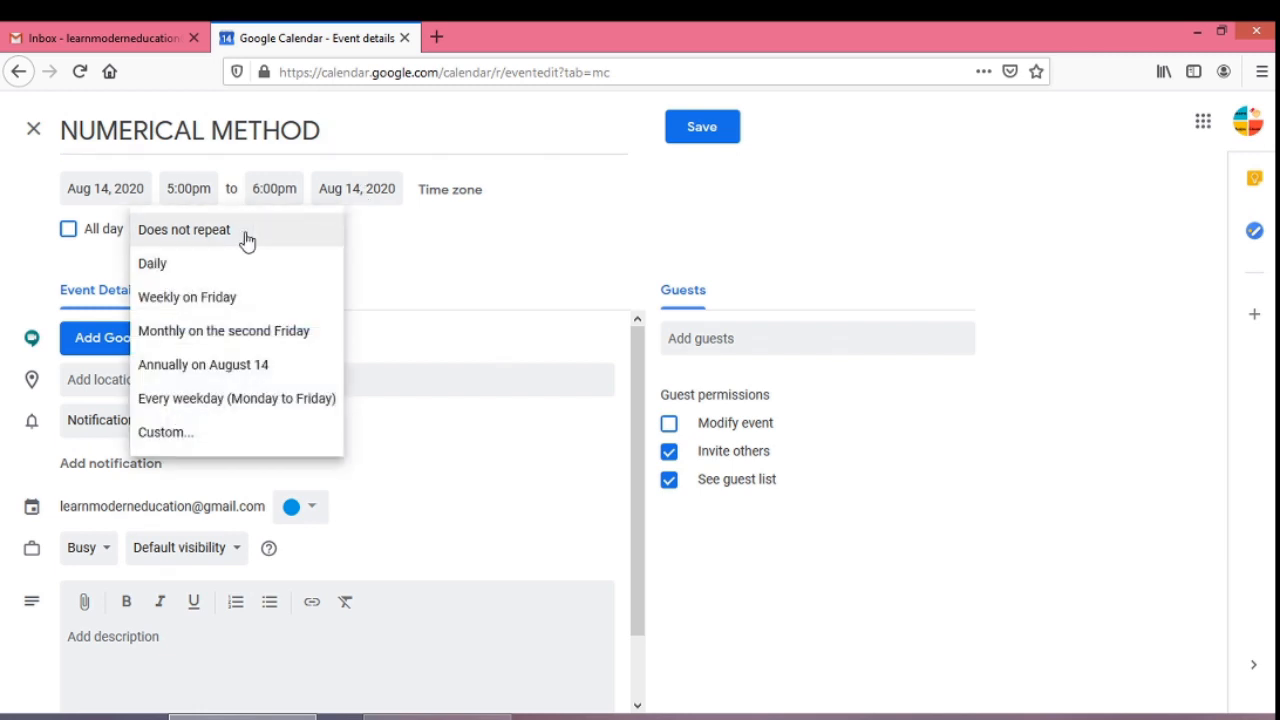
left_click(162, 432)
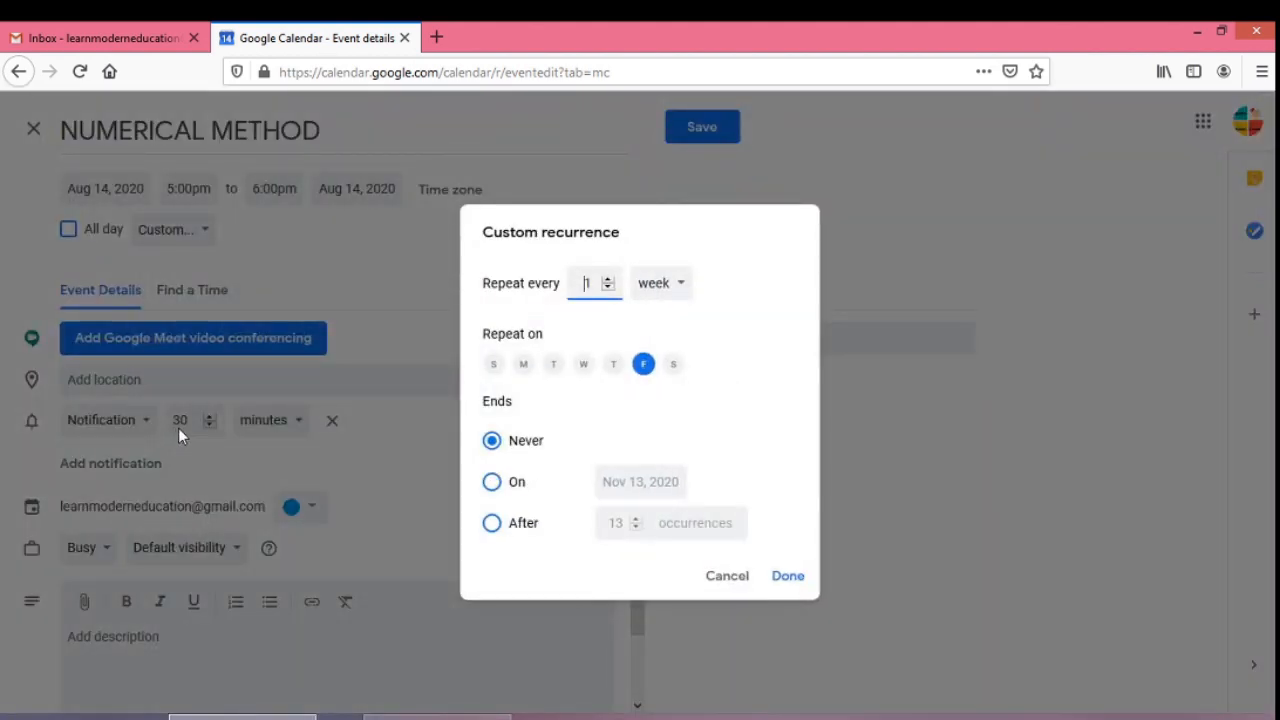
left_click(683, 296)
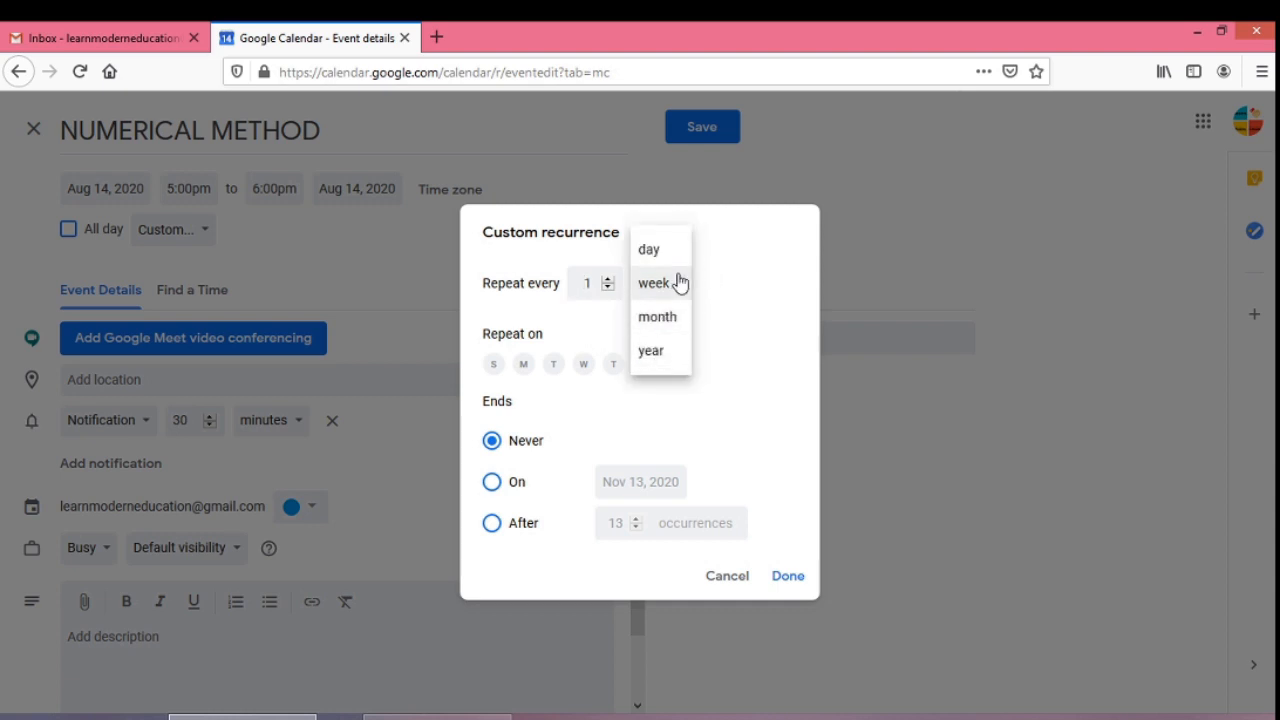
left_click(674, 284)
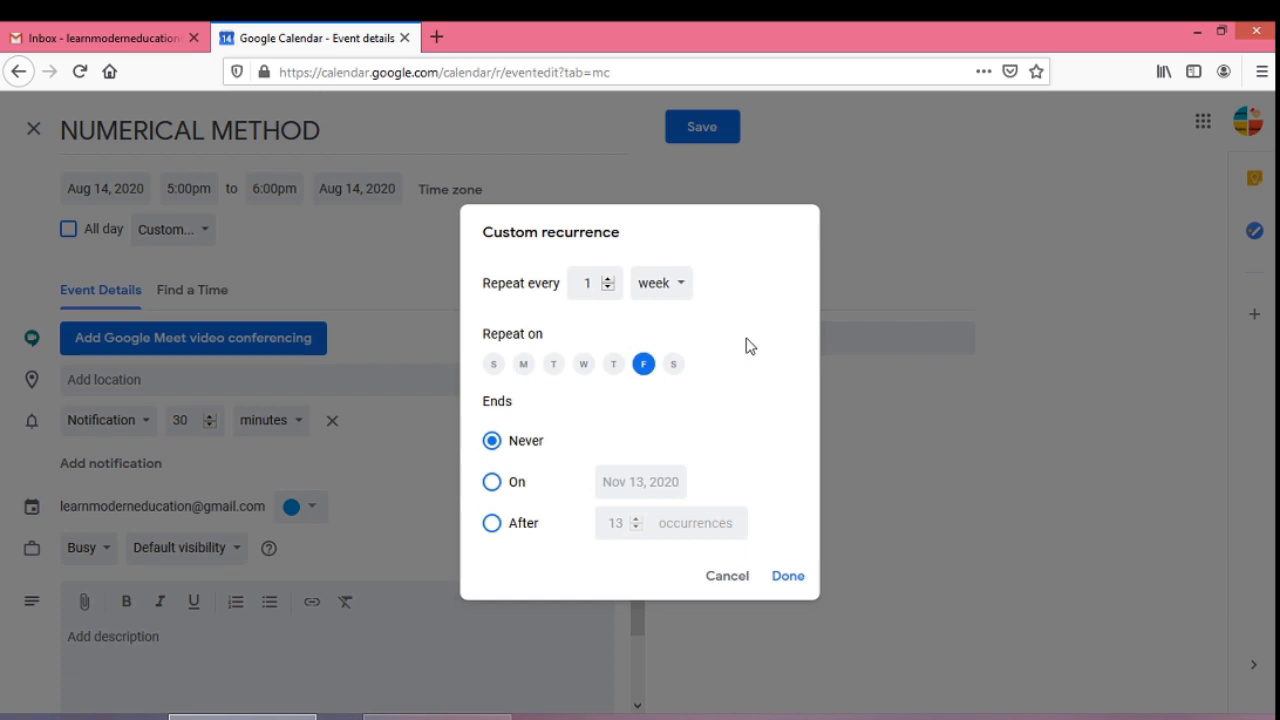
left_click(581, 372)
left_click(523, 370)
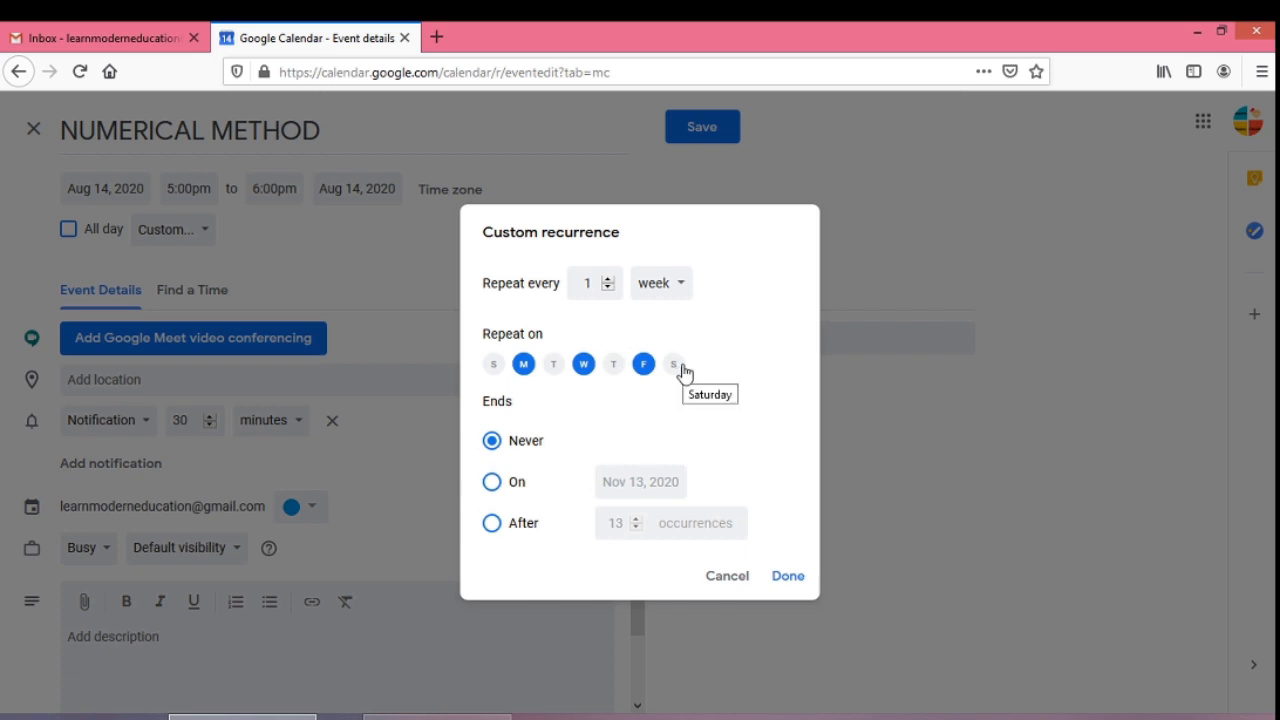
left_click(491, 484)
left_click(491, 530)
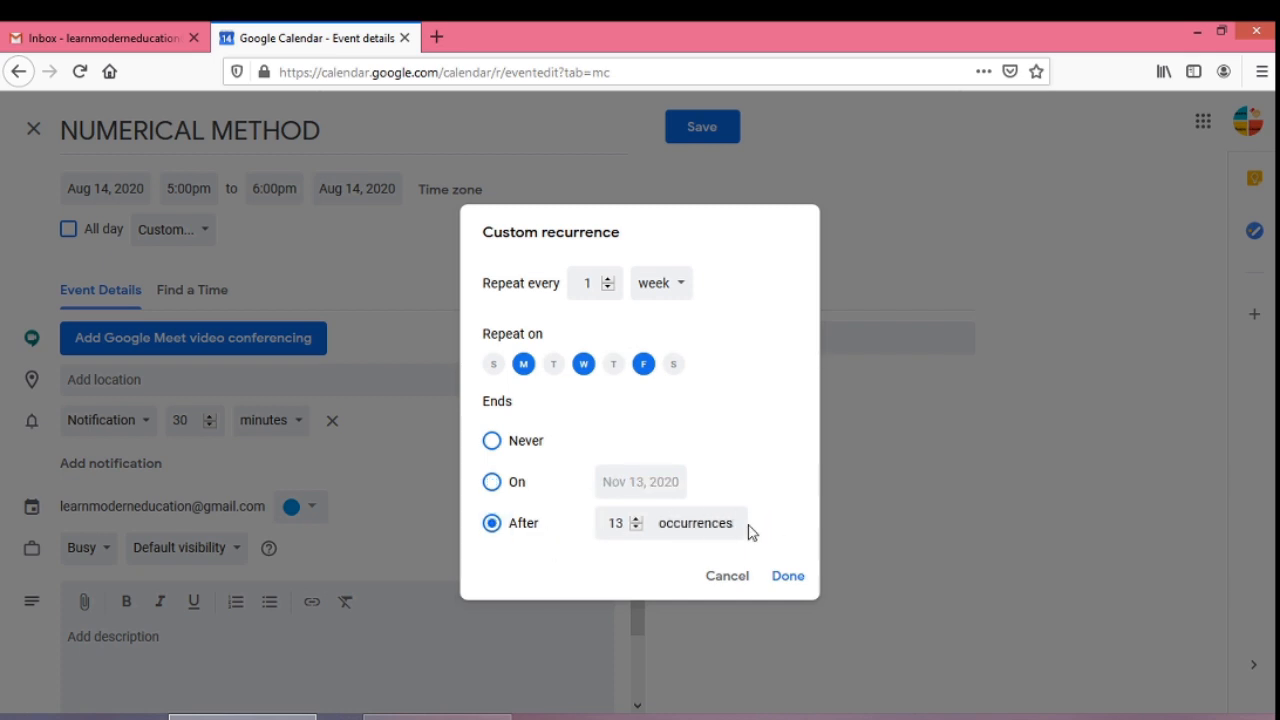
left_click(493, 443)
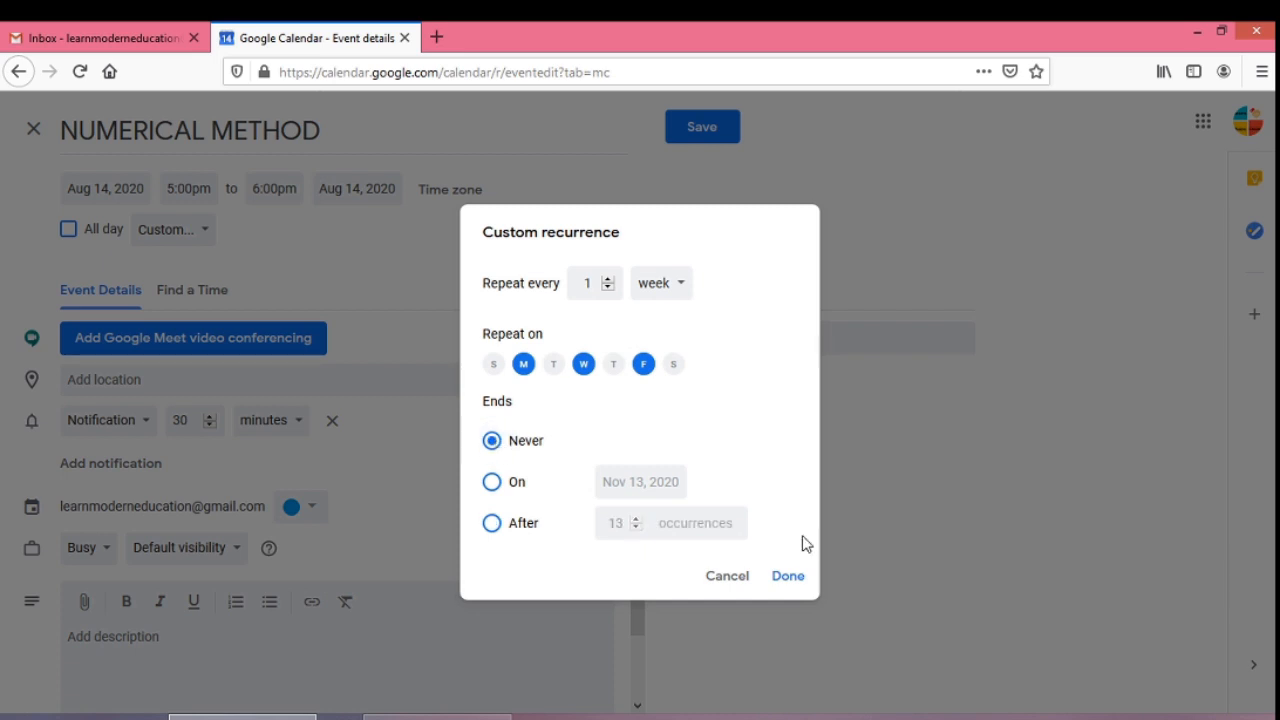
left_click(794, 582)
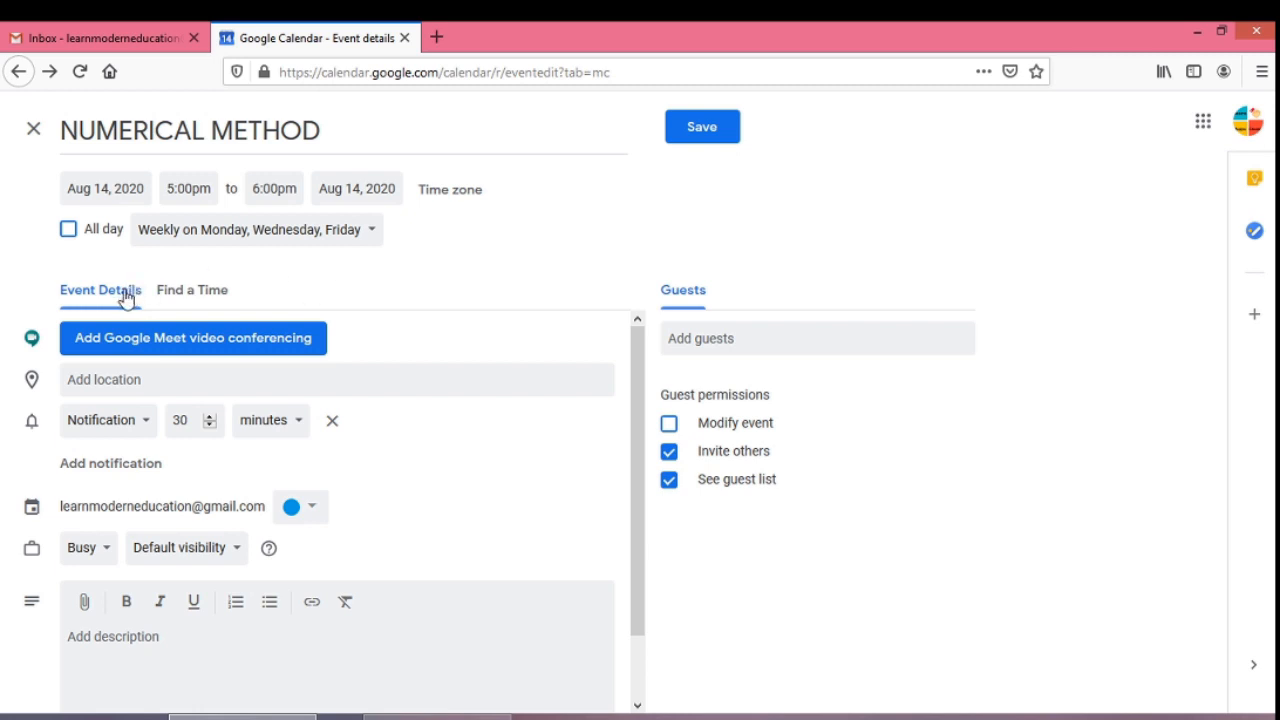
- Attach a Google Meet video-conferencing link to the NUMERICAL METHOD event
left_click(114, 339)
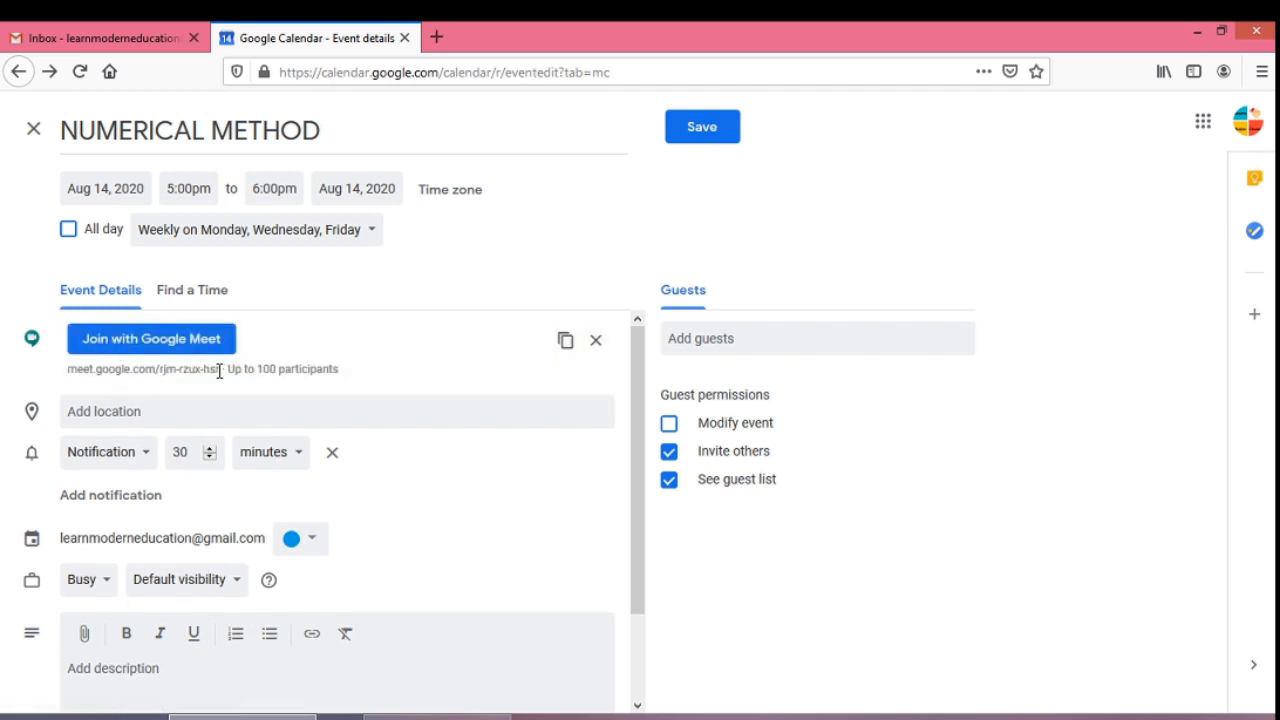
left_click_drag(222, 369, 68, 370)
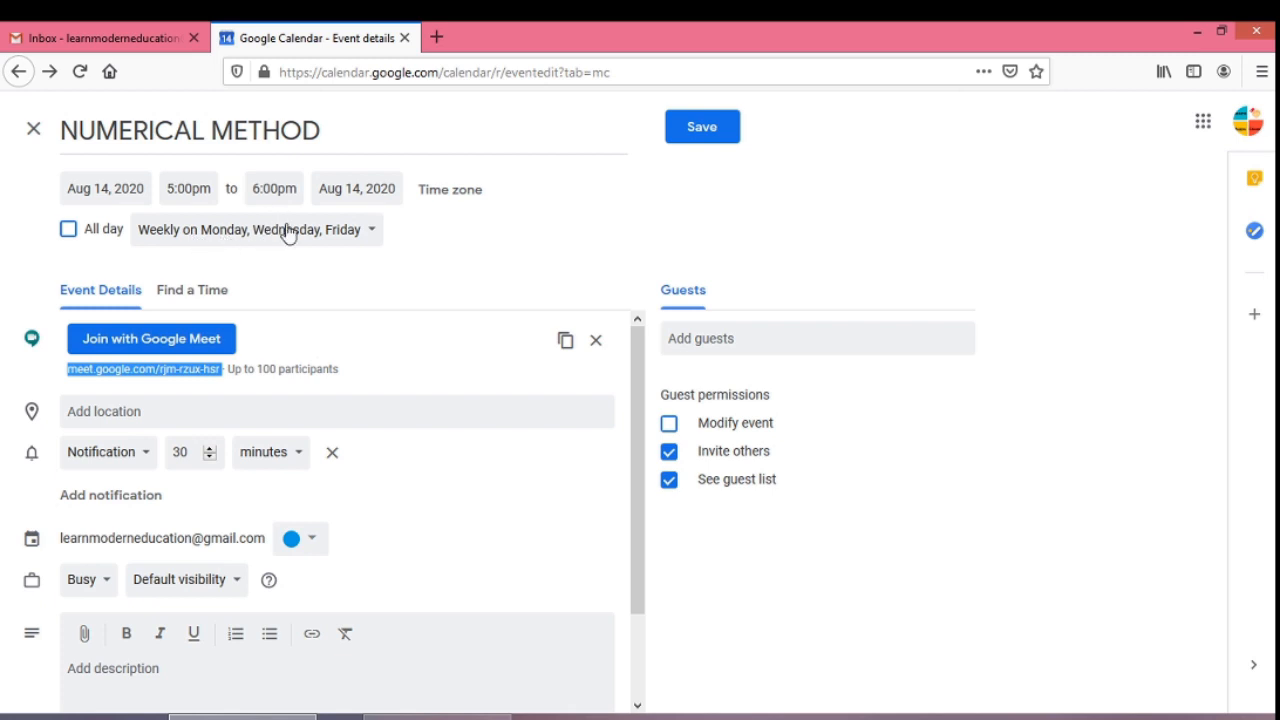
left_click(257, 366)
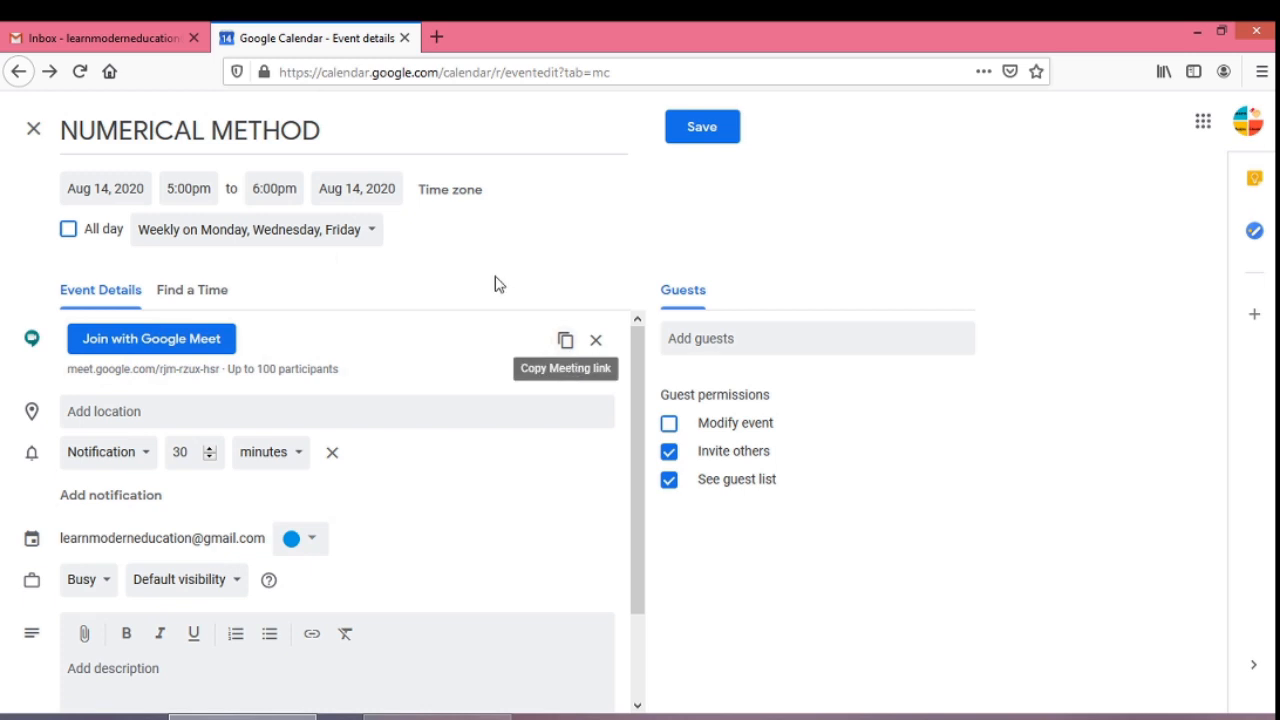
left_click(163, 414)
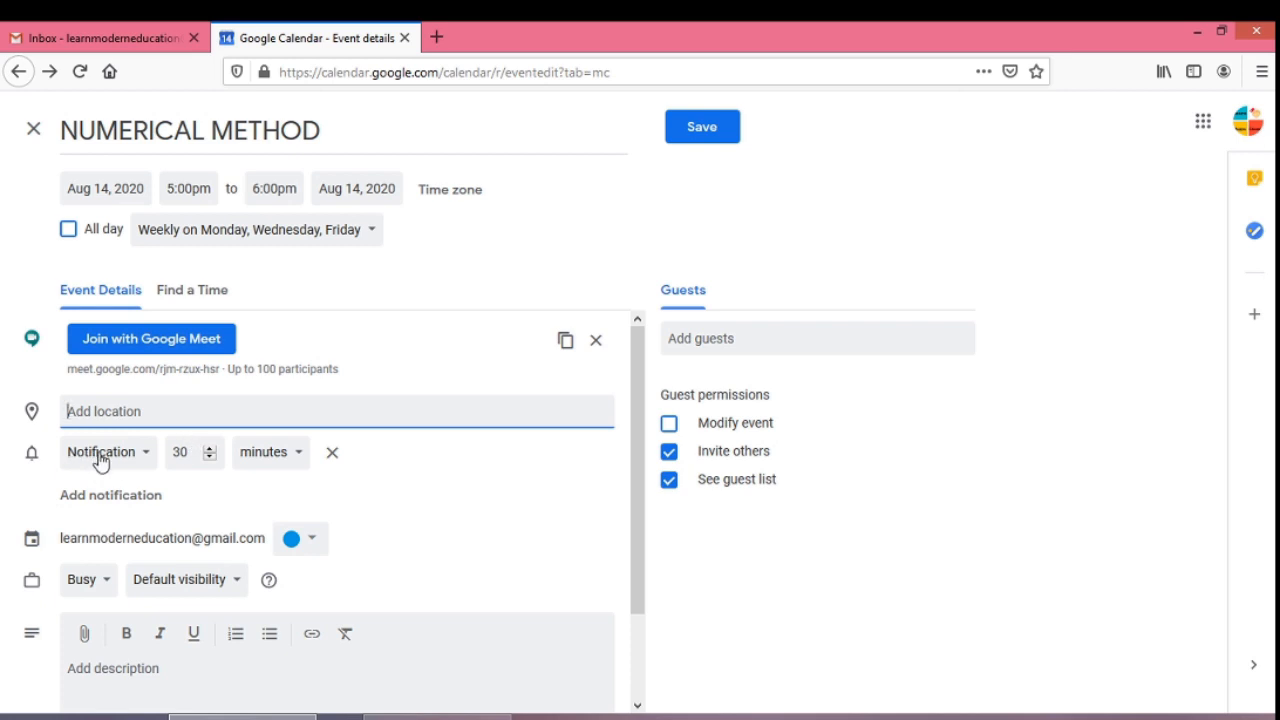
- Make the first reminder an email 30 minutes before, keeping a 10-minute notification
left_click(179, 455)
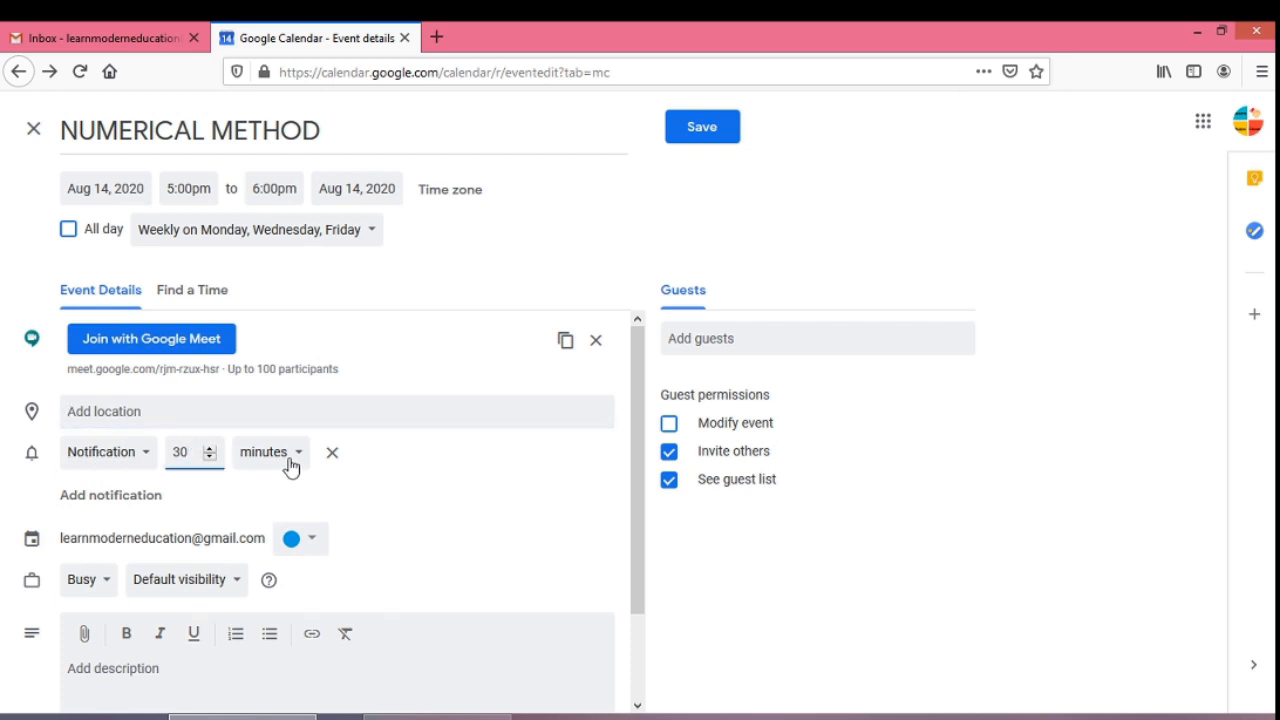
left_click(295, 463)
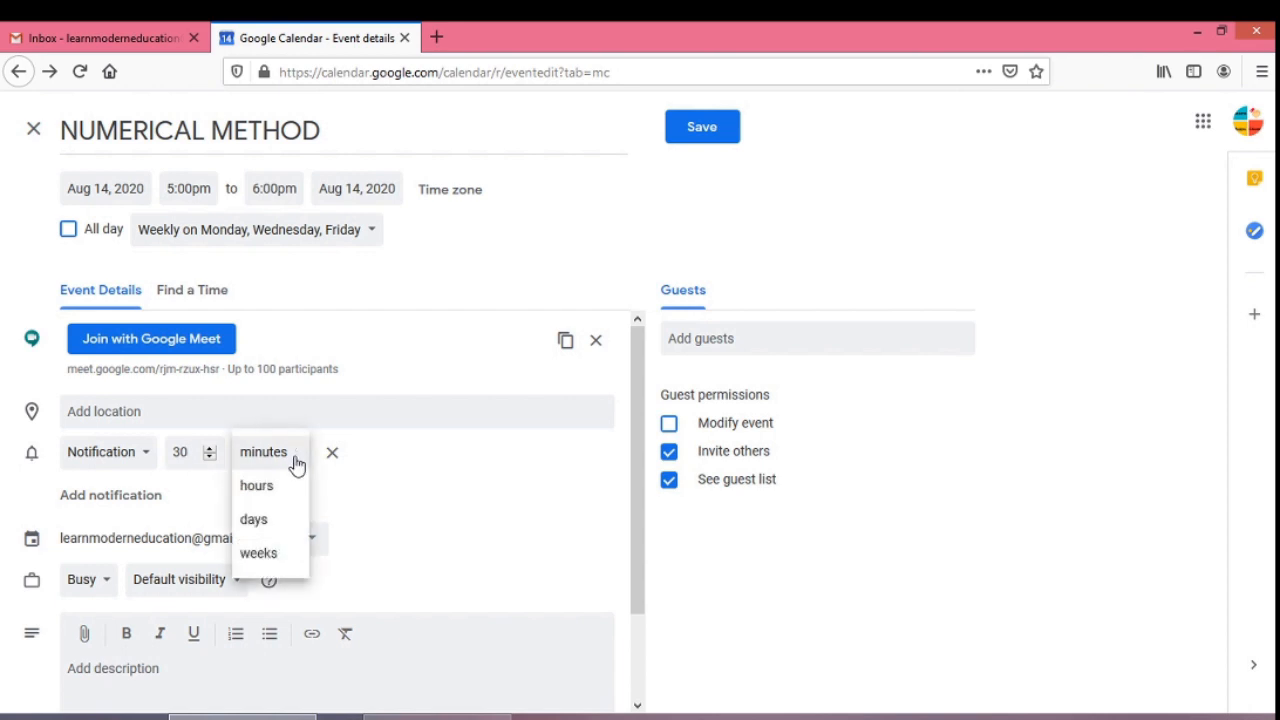
left_click(436, 515)
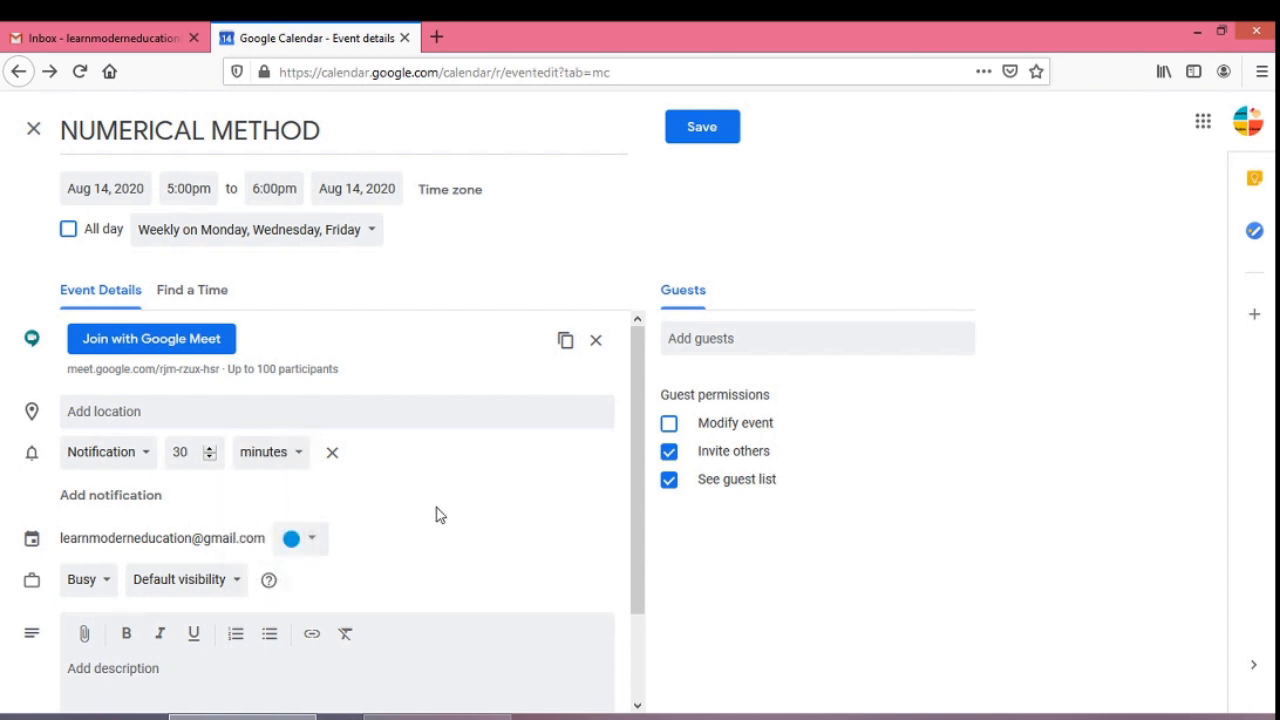
left_click(153, 496)
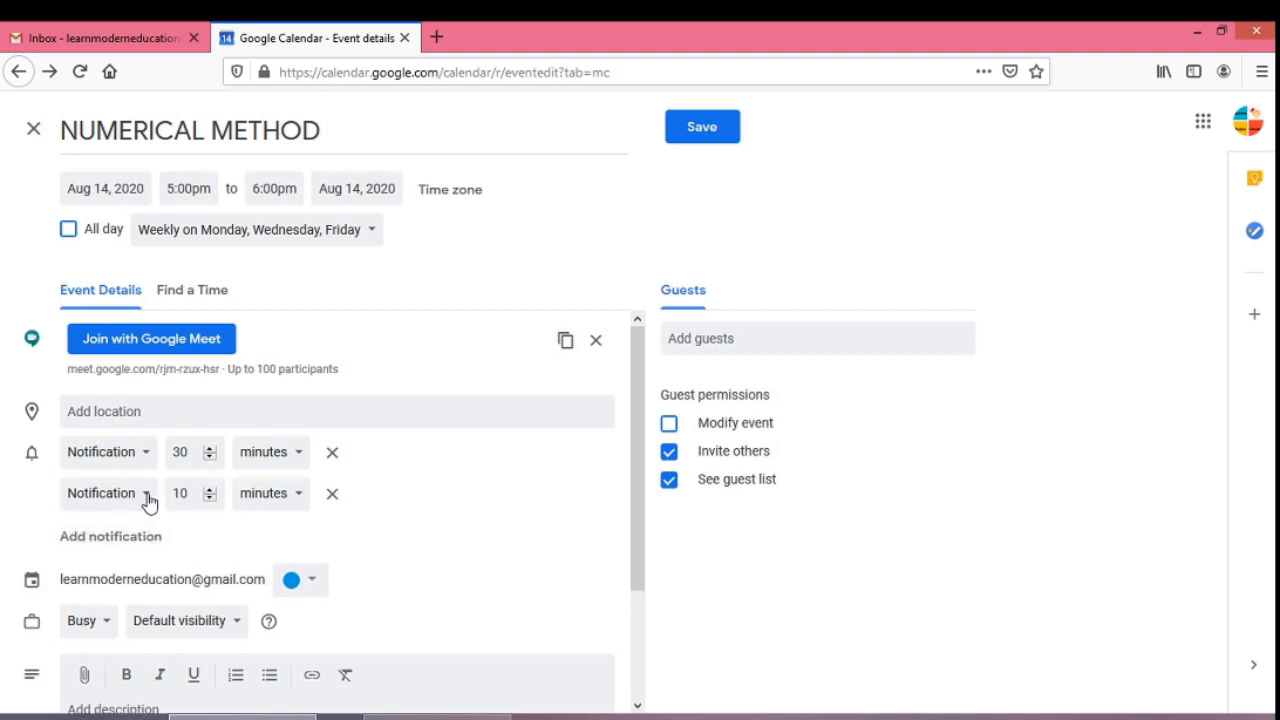
left_click(146, 457)
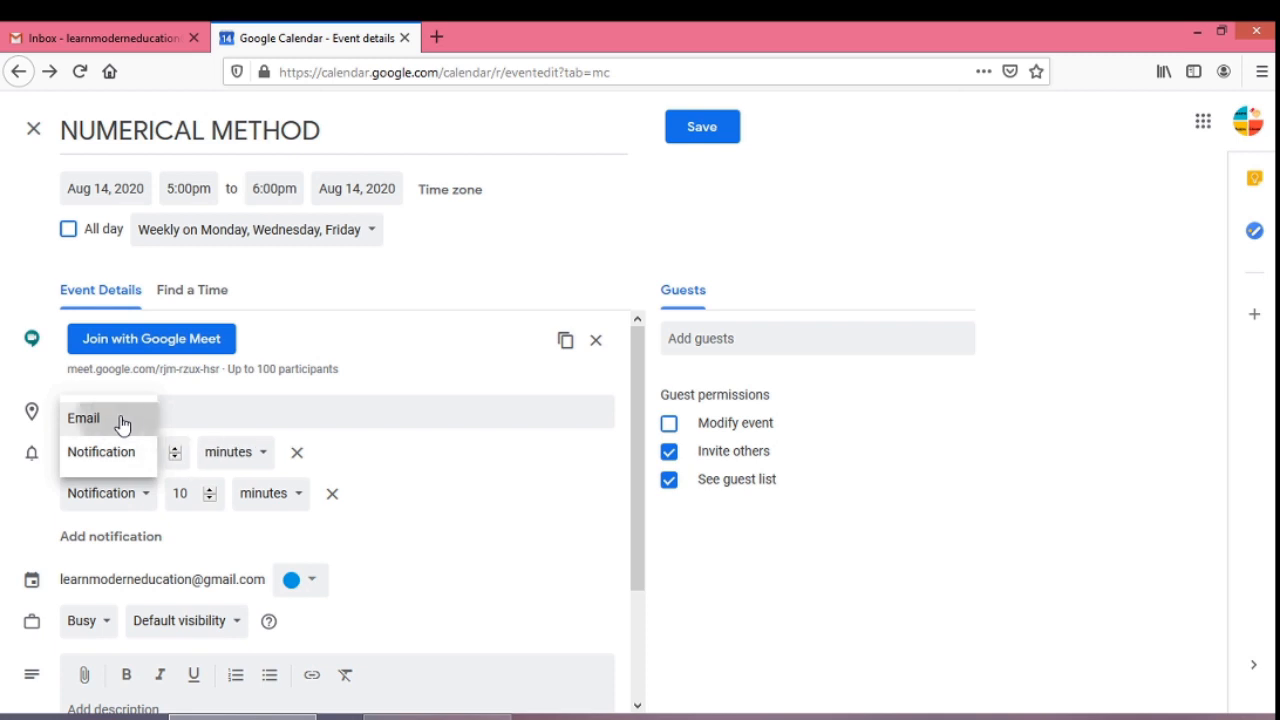
left_click(120, 421)
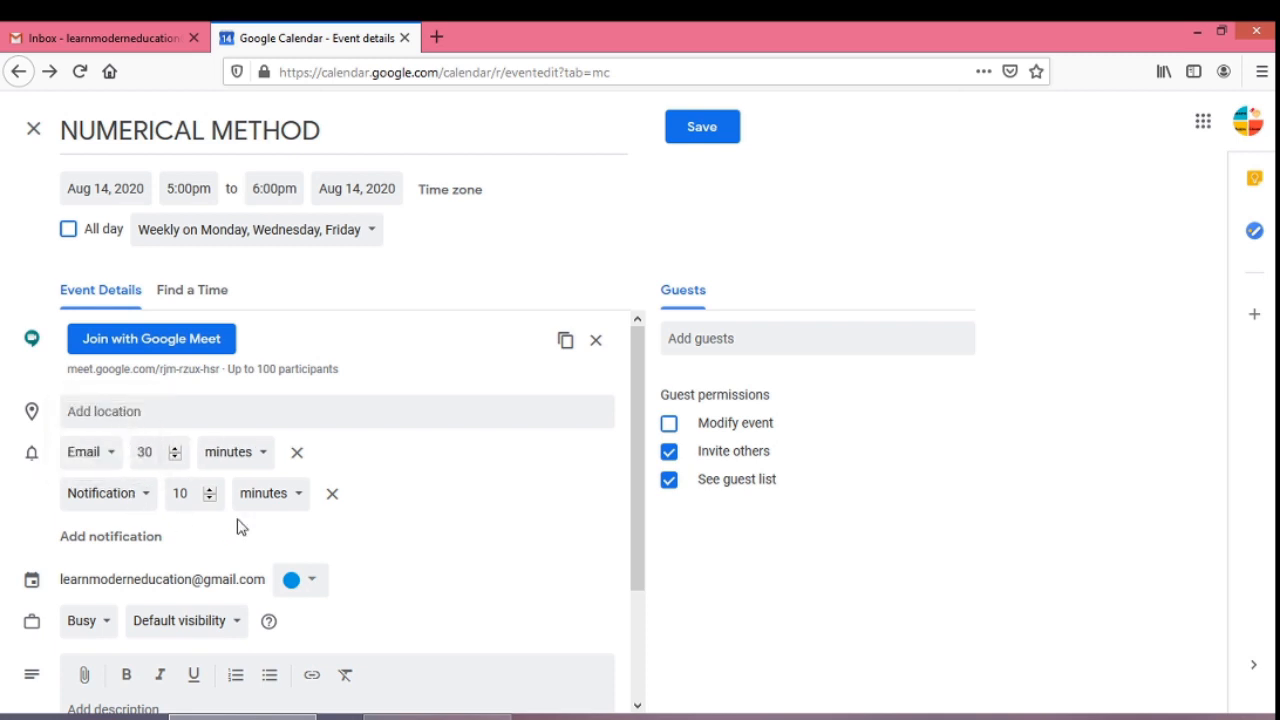
left_click_drag(641, 521, 649, 603)
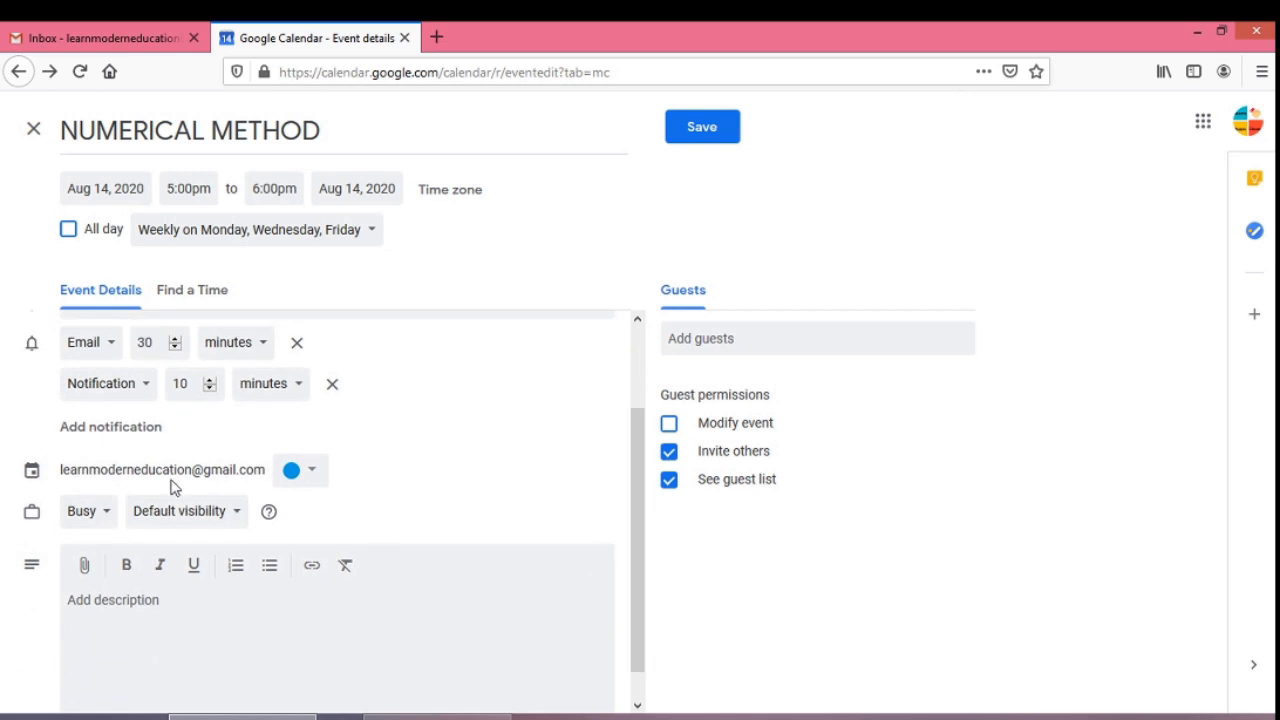
left_click(106, 513)
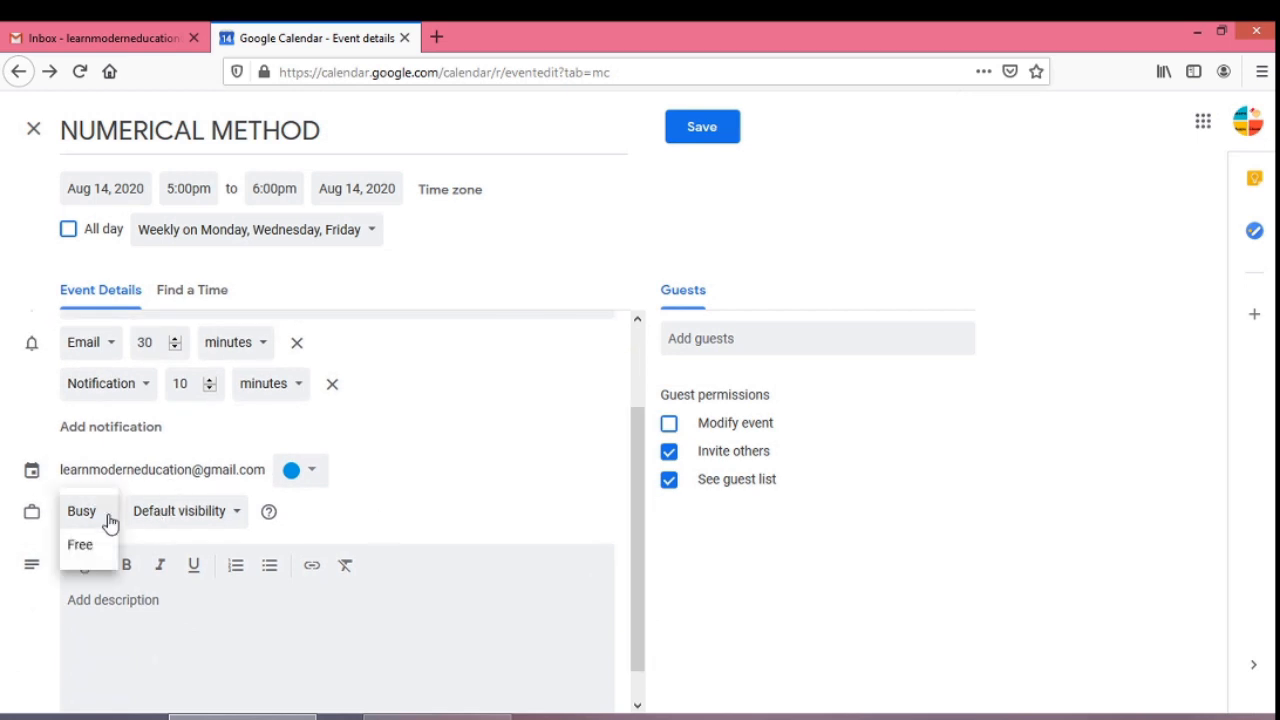
left_click(184, 522)
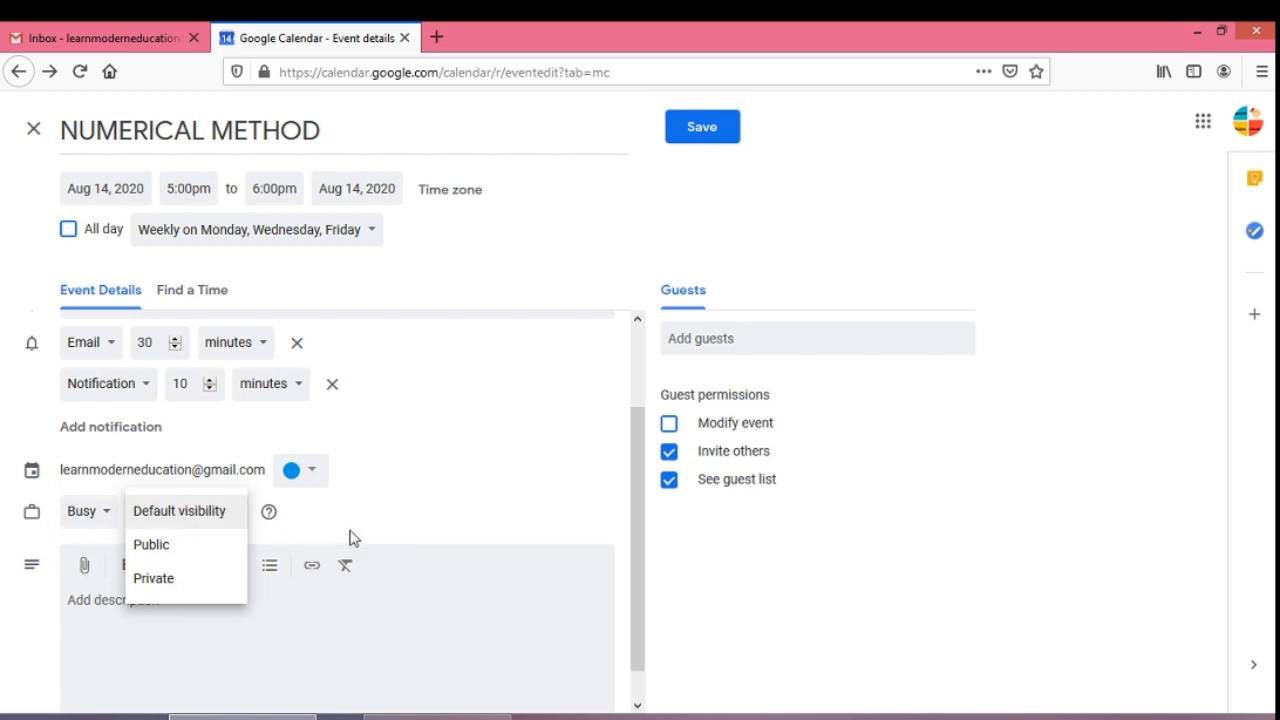
left_click(282, 603)
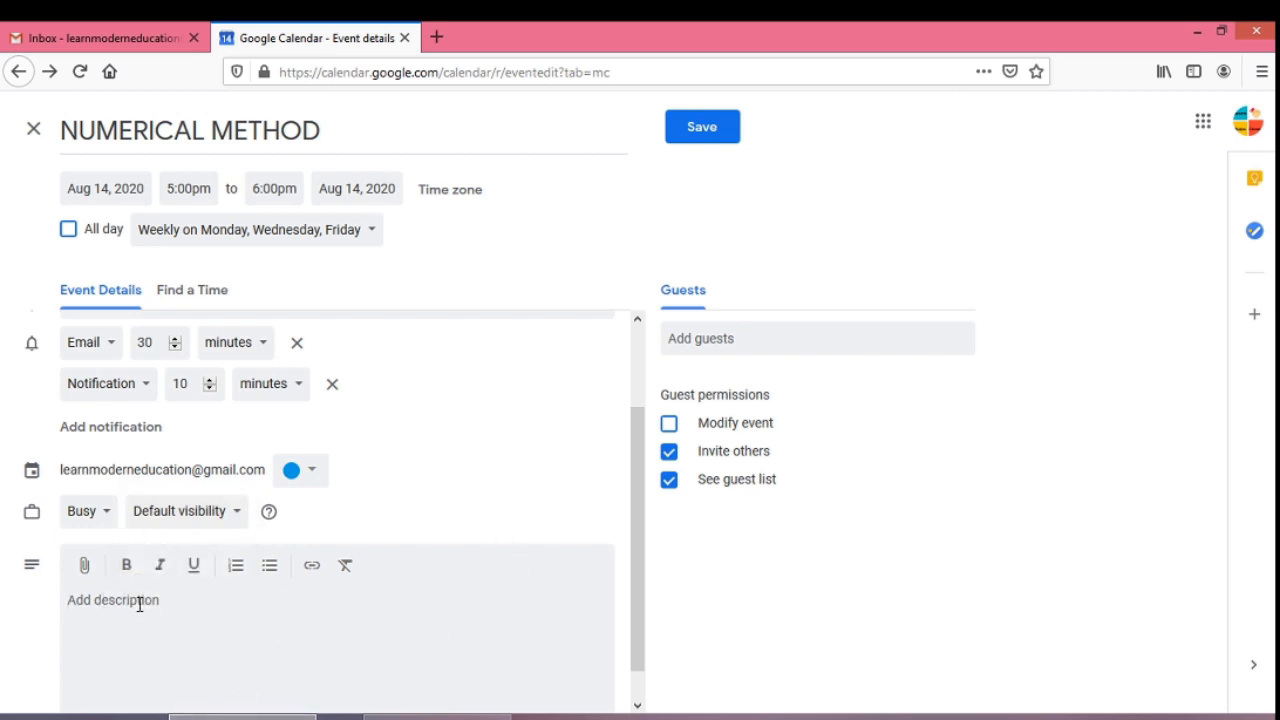
left_click(710, 339)
type("theme")
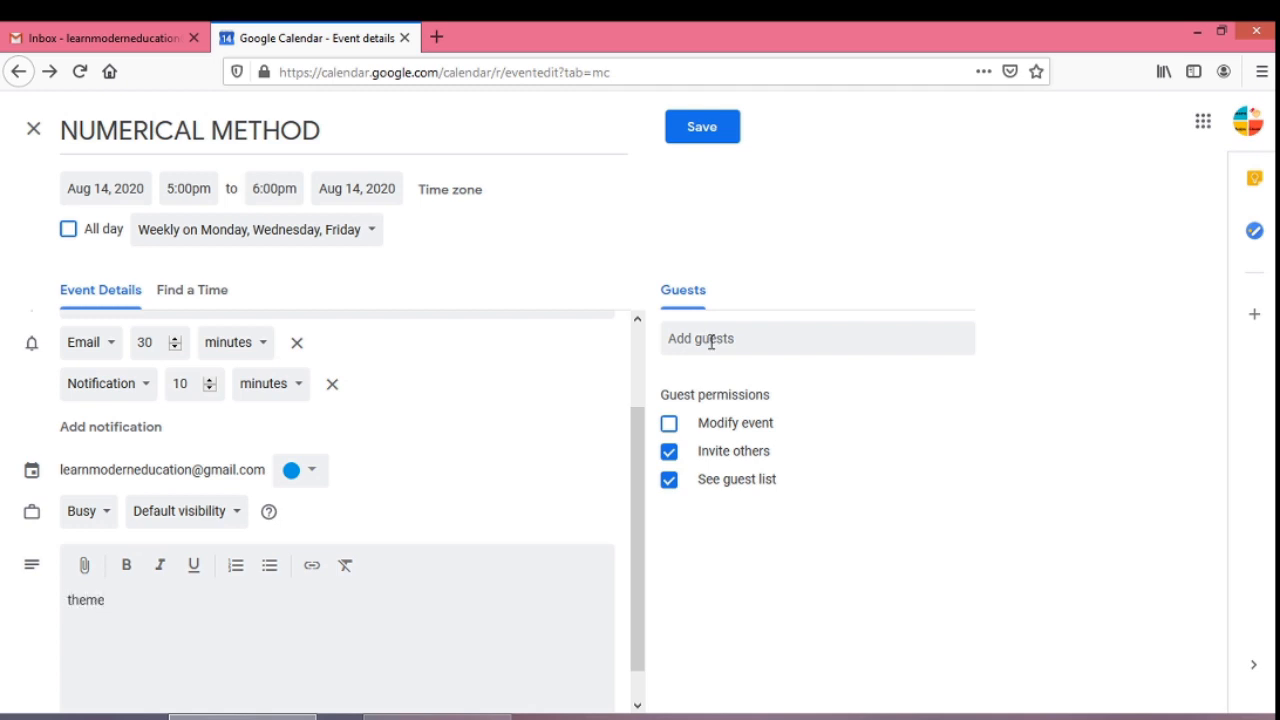
left_click(742, 345)
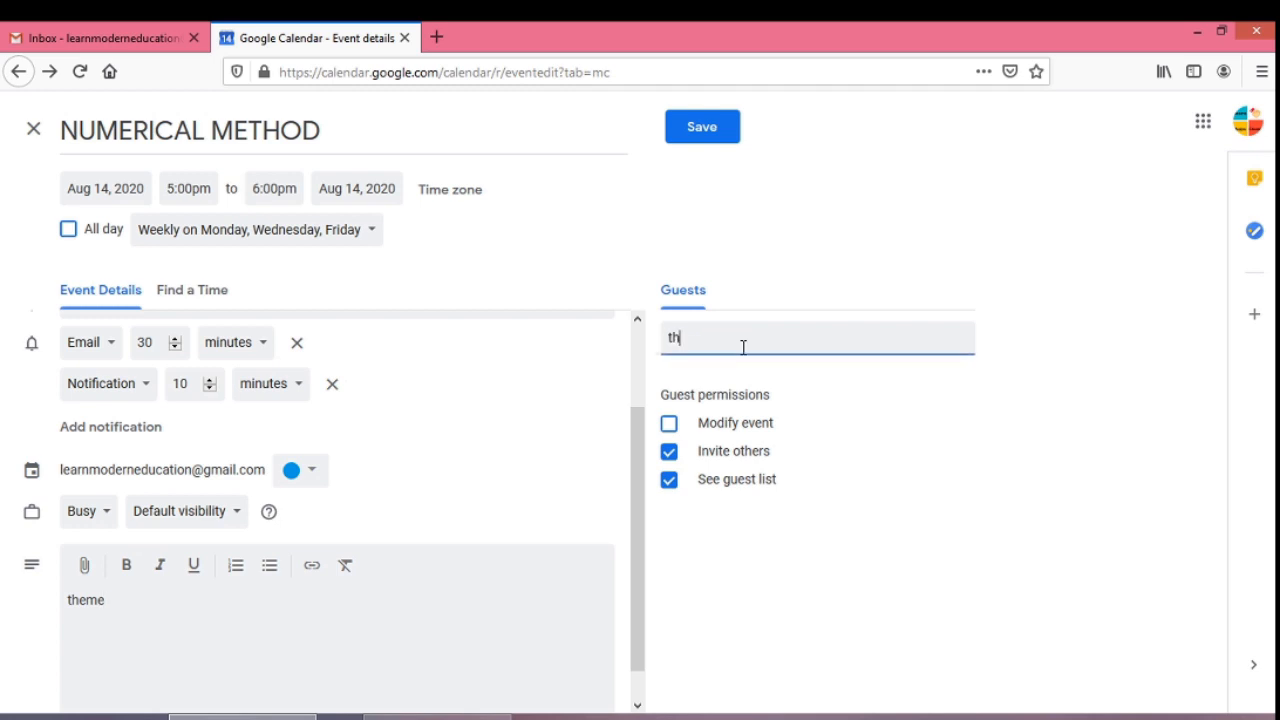
left_click(751, 340)
type("u")
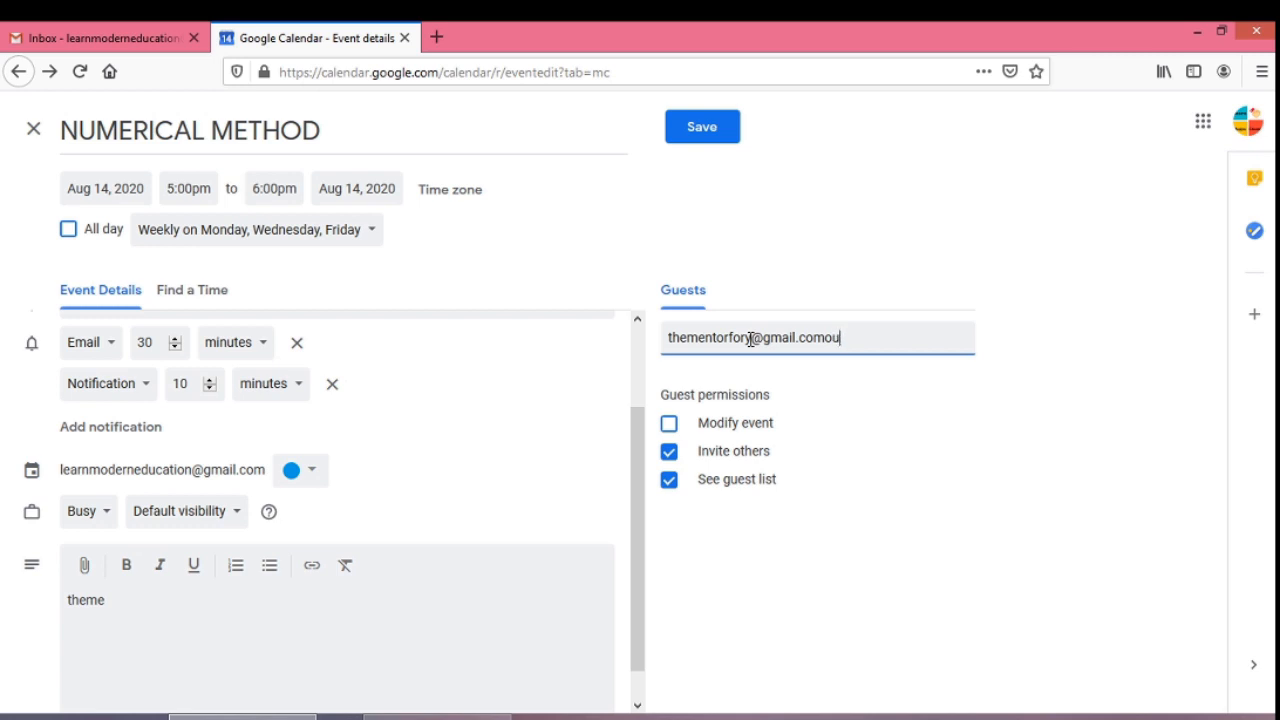
key("BackSpace")
key("BackSpace")
left_click_drag(830, 345, 617, 337)
key("Right")
key("BackSpace")
left_click_drag(826, 337, 750, 338)
key("Right")
type("ou")
key("BackSpace")
key("BackSpace")
key("BackSpace")
key("BackSpace")
key("BackSpace")
key("BackSpace")
key("BackSpace")
key("BackSpace")
key("BackSpace")
key("BackSpace")
key("BackSpace")
key("BackSpace")
key("BackSpace")
key("BackSpace")
key("BackSpace")
key("BackSpace")
key("BackSpace")
type("orfo")
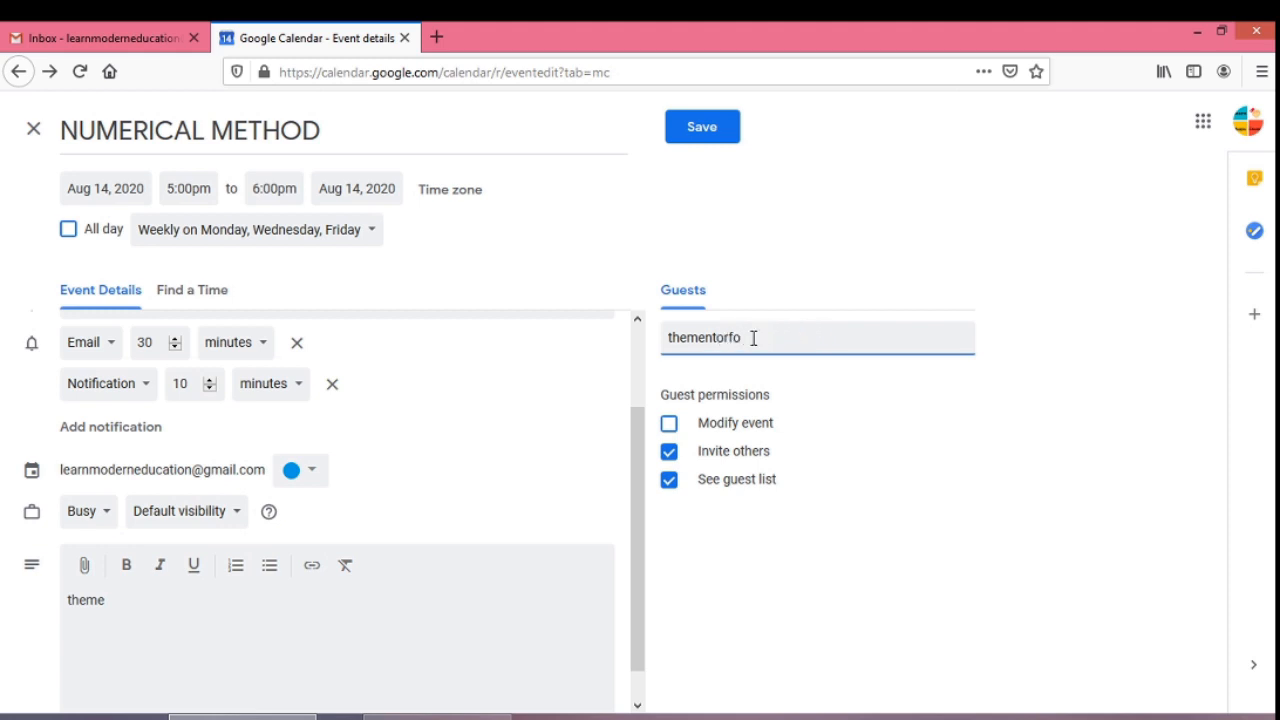
key("BackSpace")
key("BackSpace")
type("you")
mouse_move(242, 716)
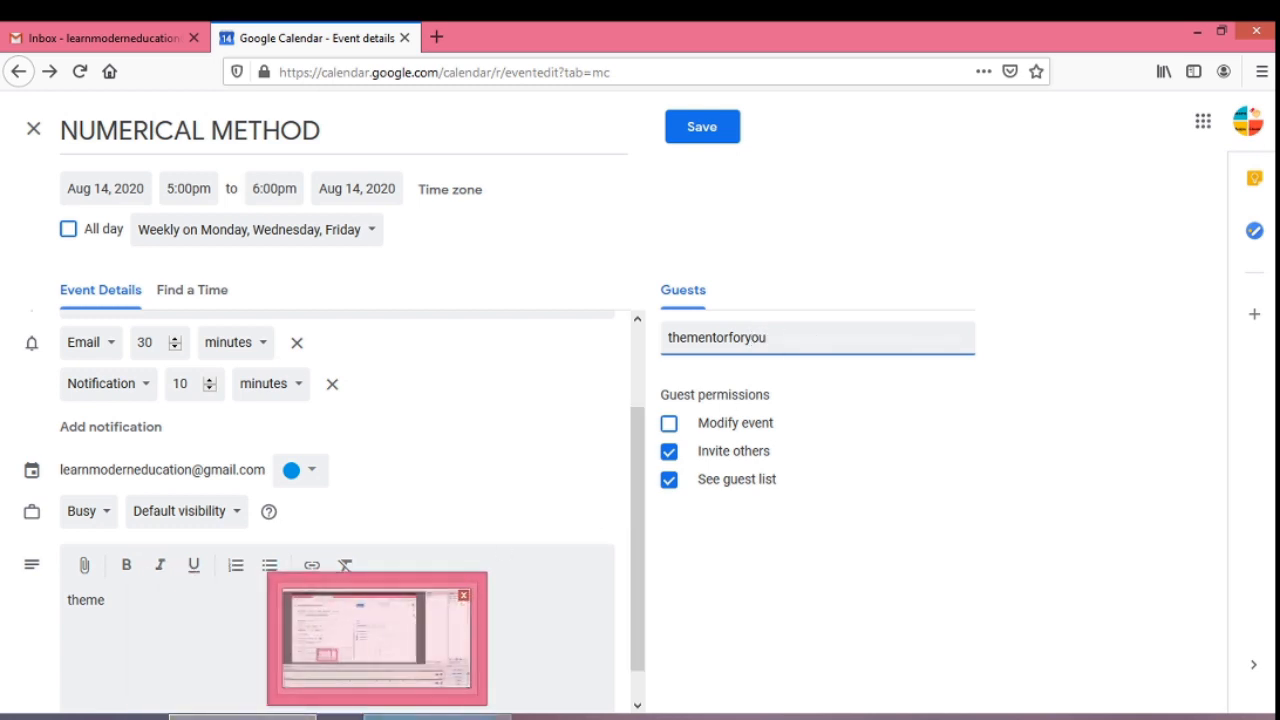
left_click(437, 716)
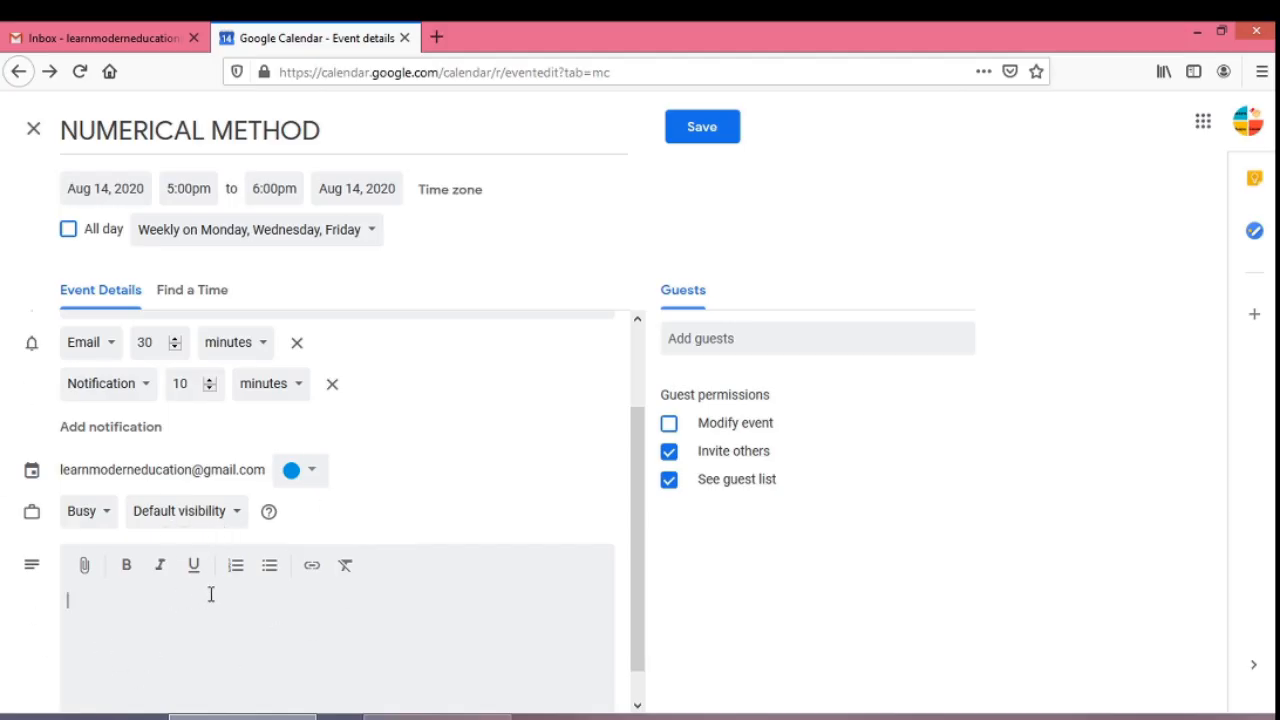
left_click(239, 514)
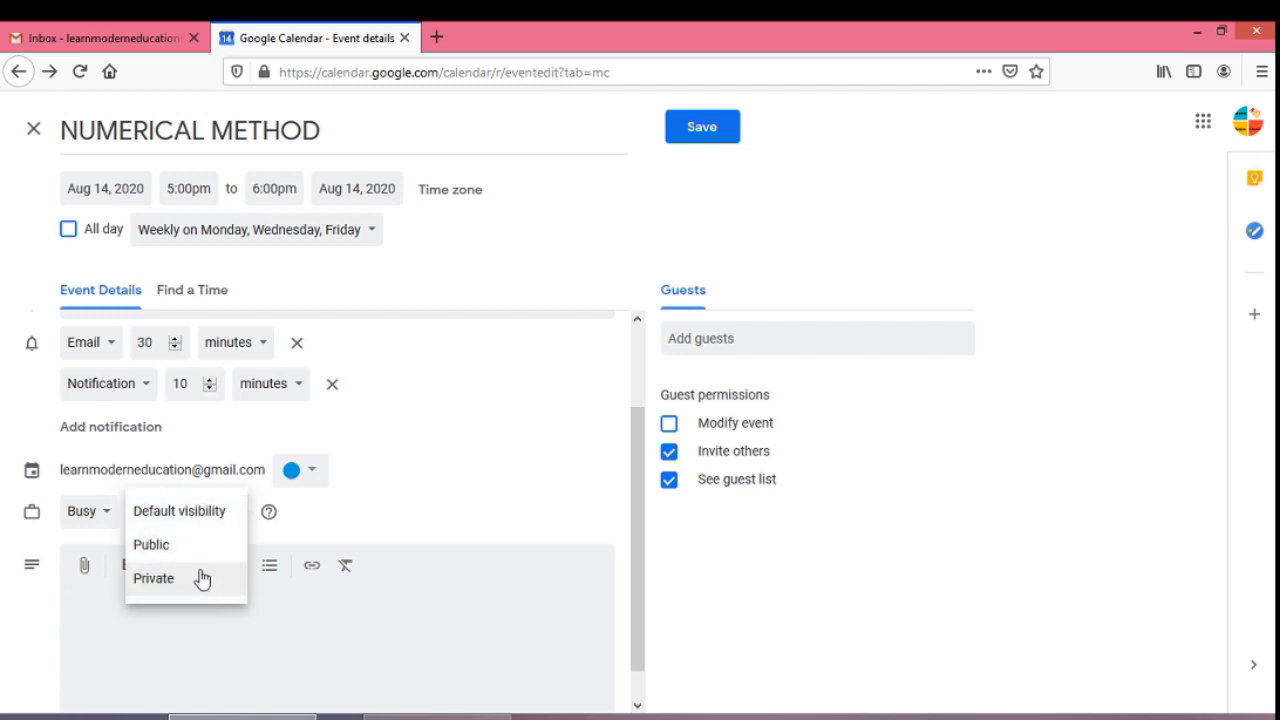
left_click(109, 523)
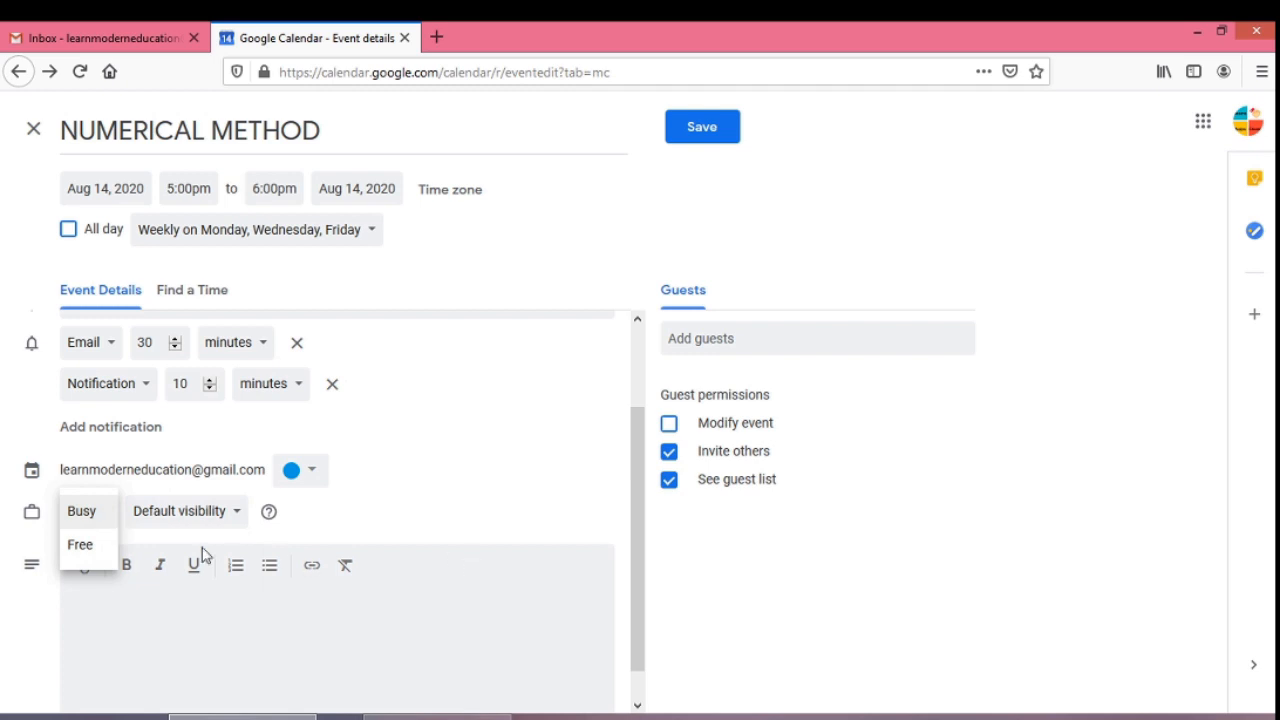
left_click(440, 523)
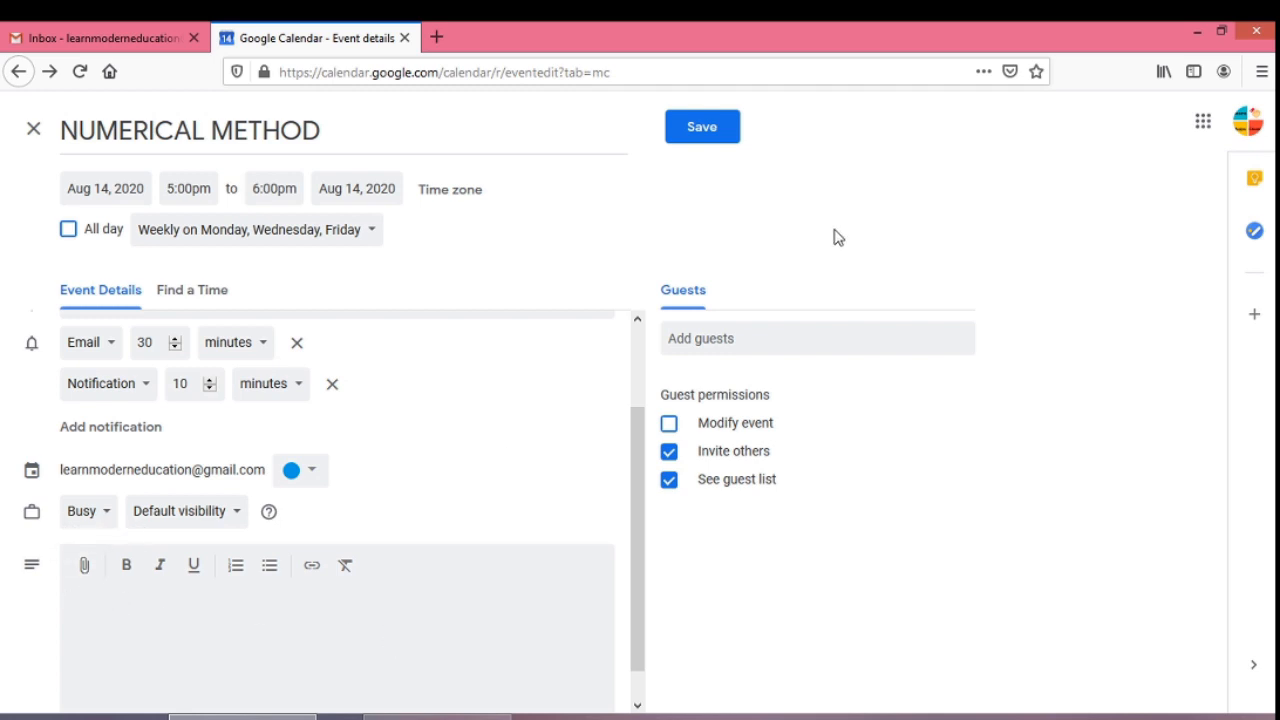
- Add the guest's email address, leaving guests unable to modify the event
left_click(768, 348)
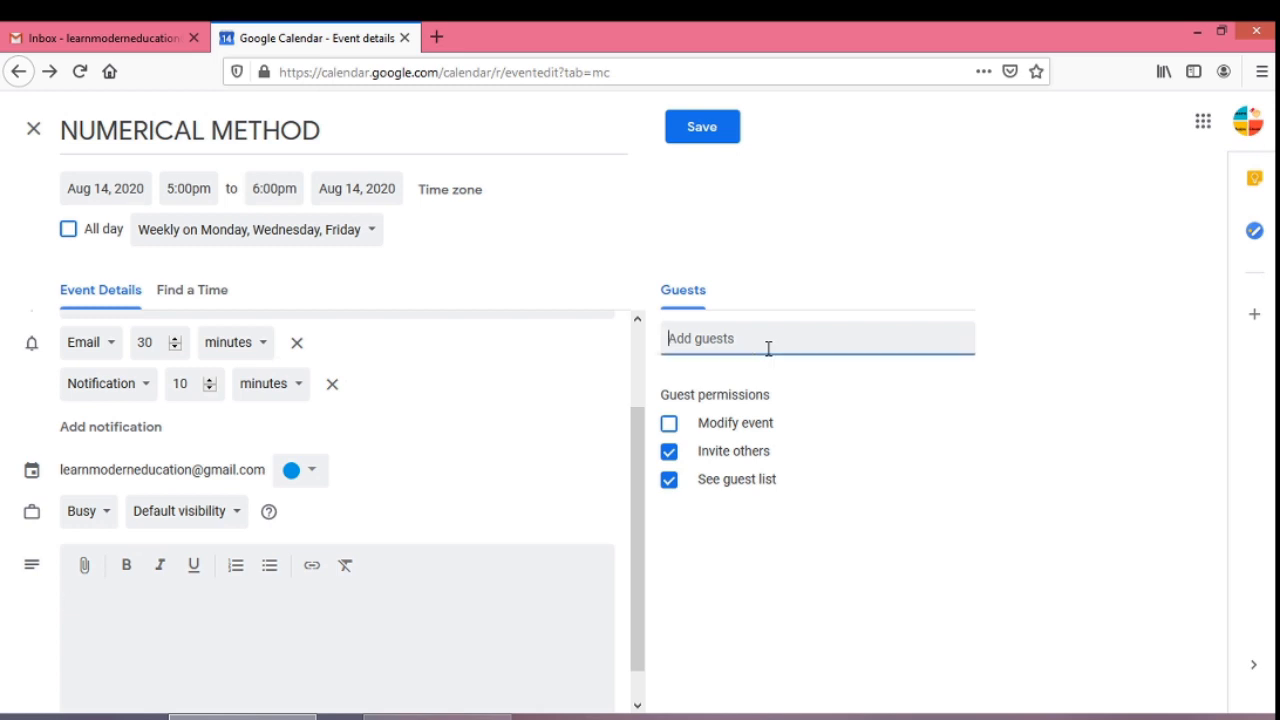
key("ctrl+v")
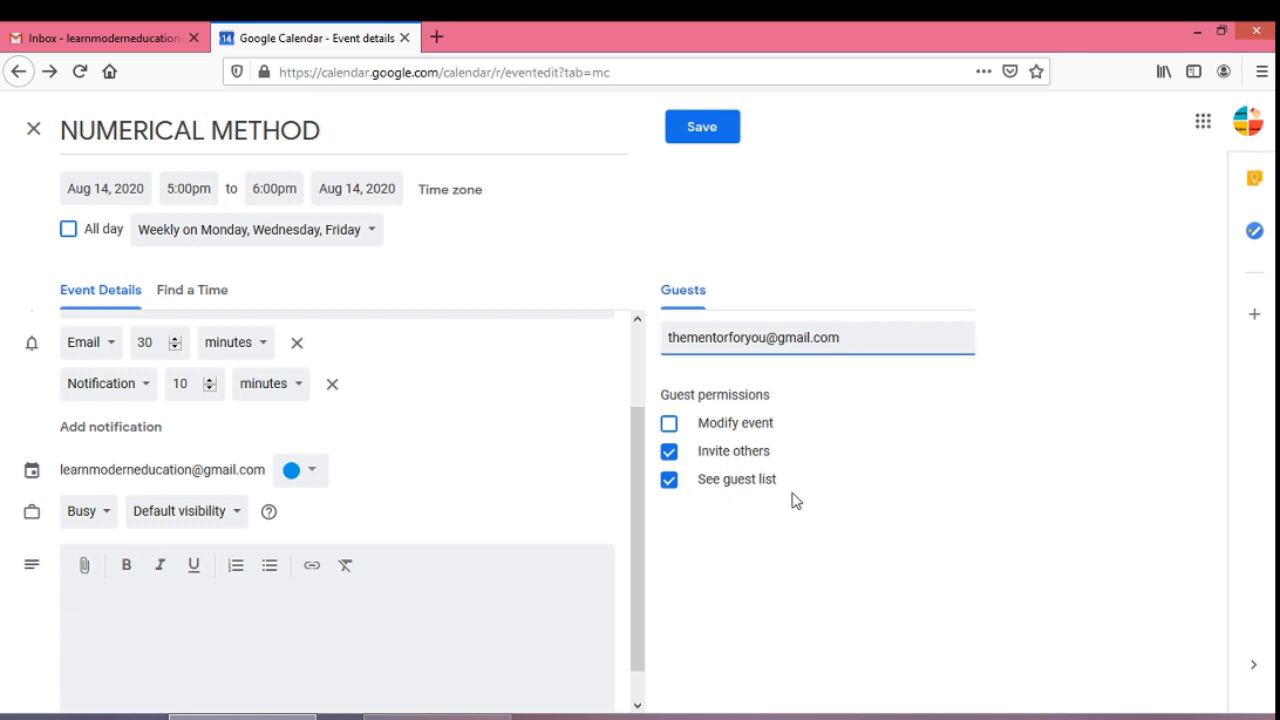
left_click(669, 425)
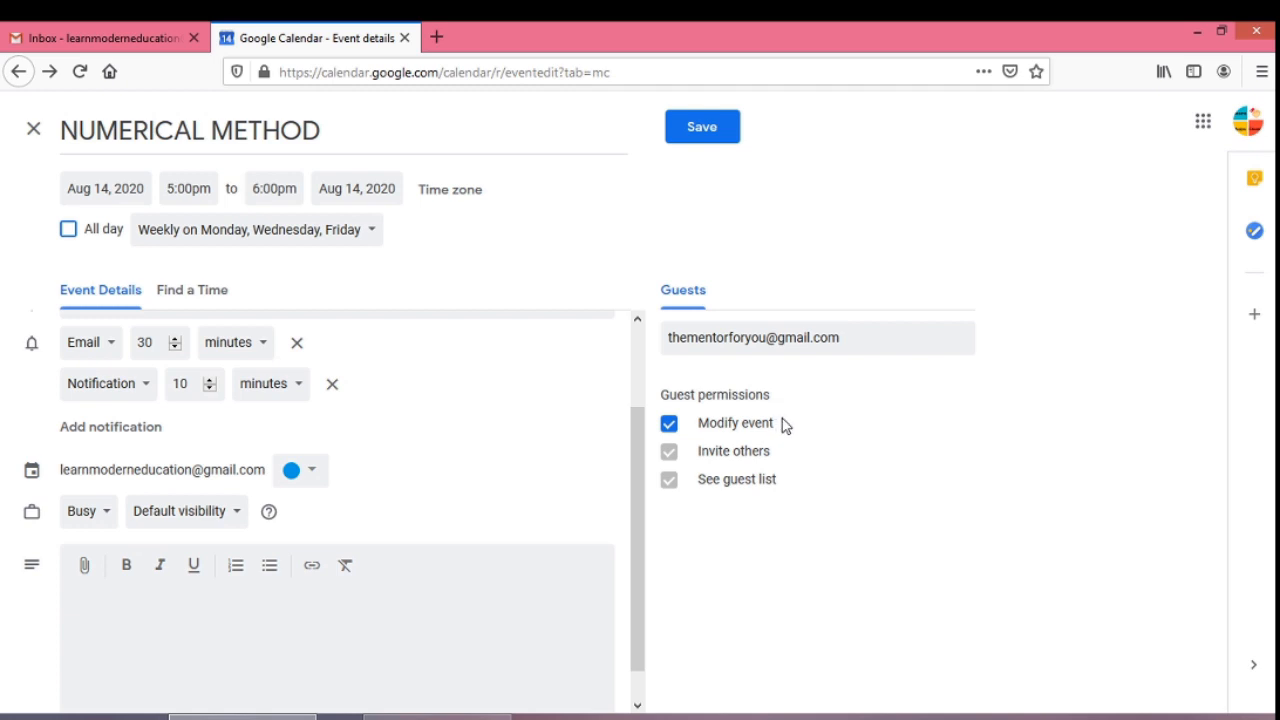
left_click(669, 427)
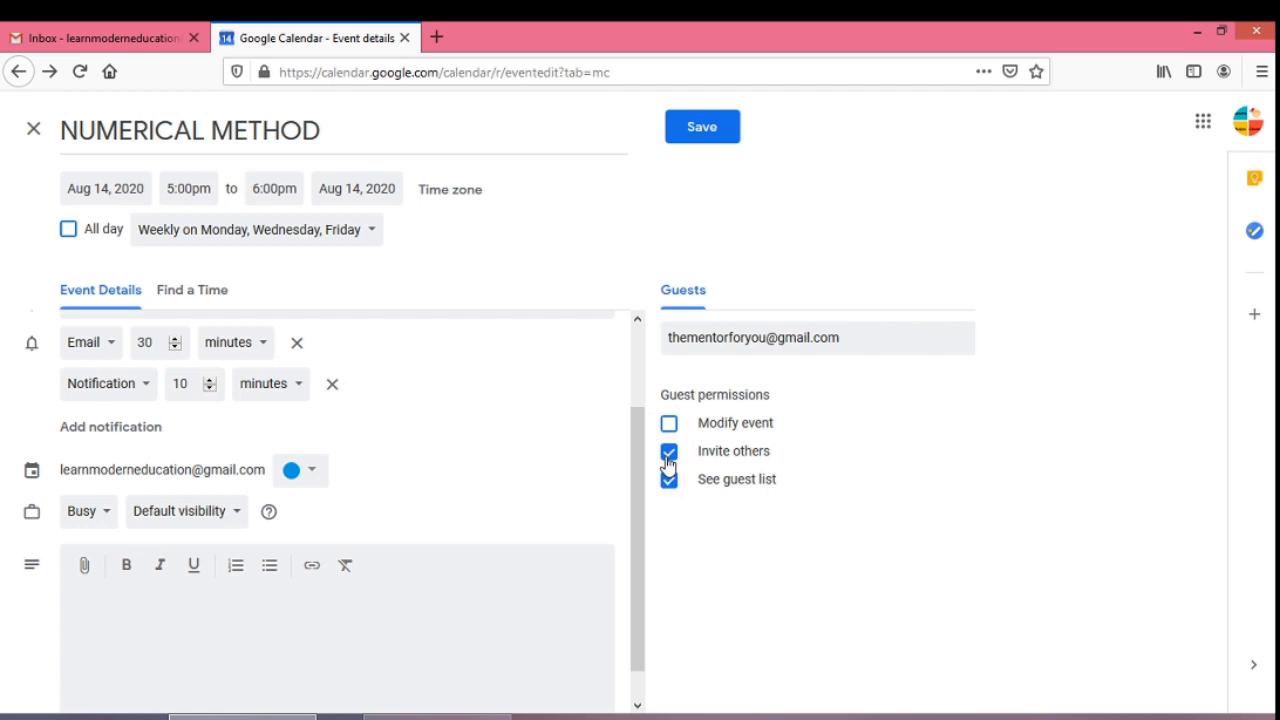
- Save the event and send the invitation email to the guest
left_click(692, 135)
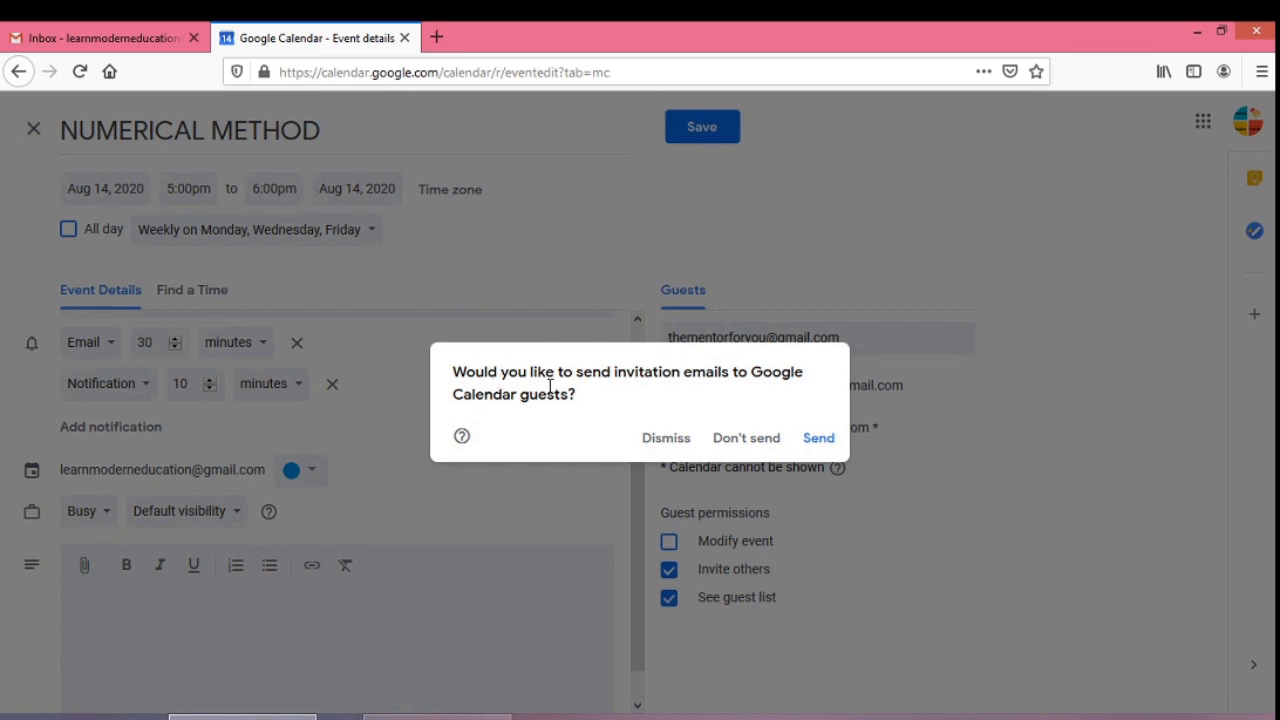
left_click(818, 440)
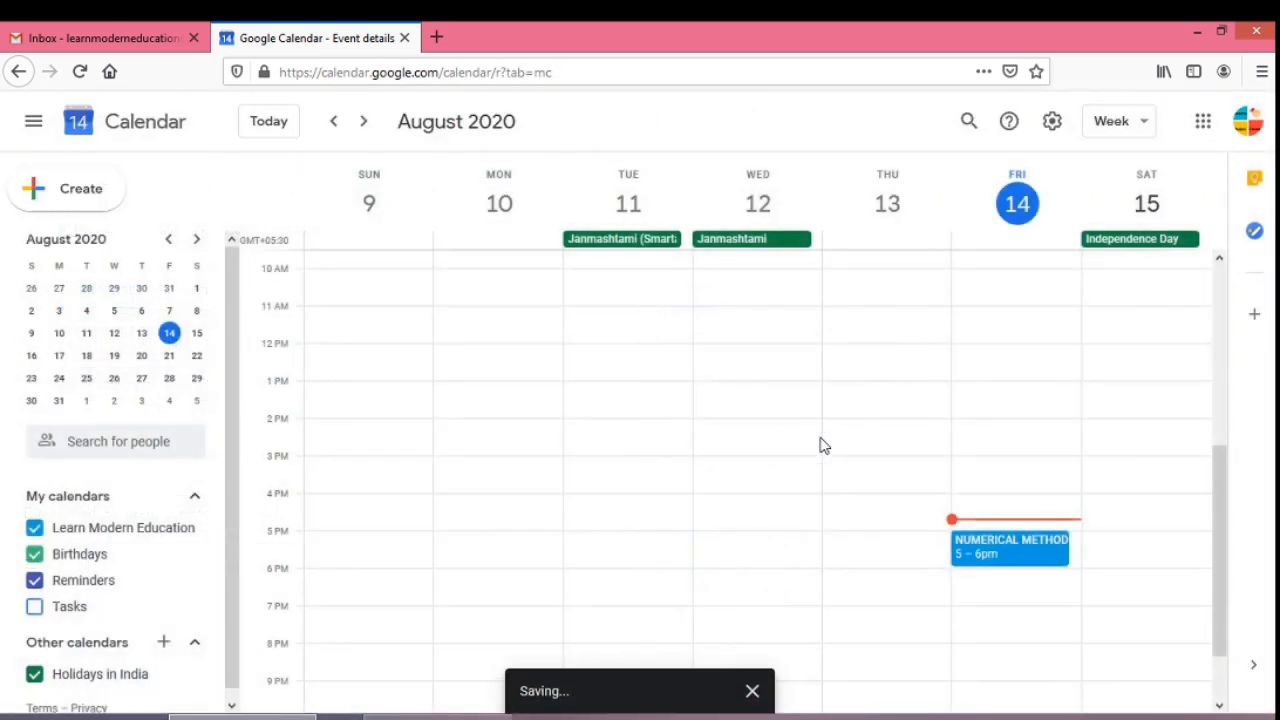